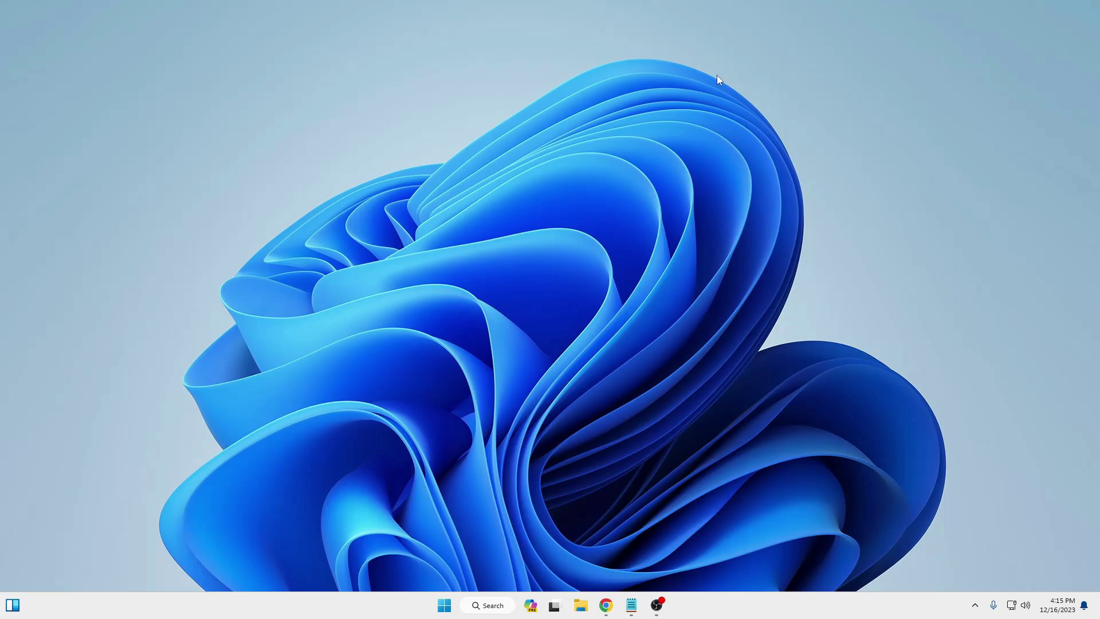
Search 'rest' to open 'Create a restore point' and centre the System Properties window
{"action": "left_click", "coordinate": [497, 606]}
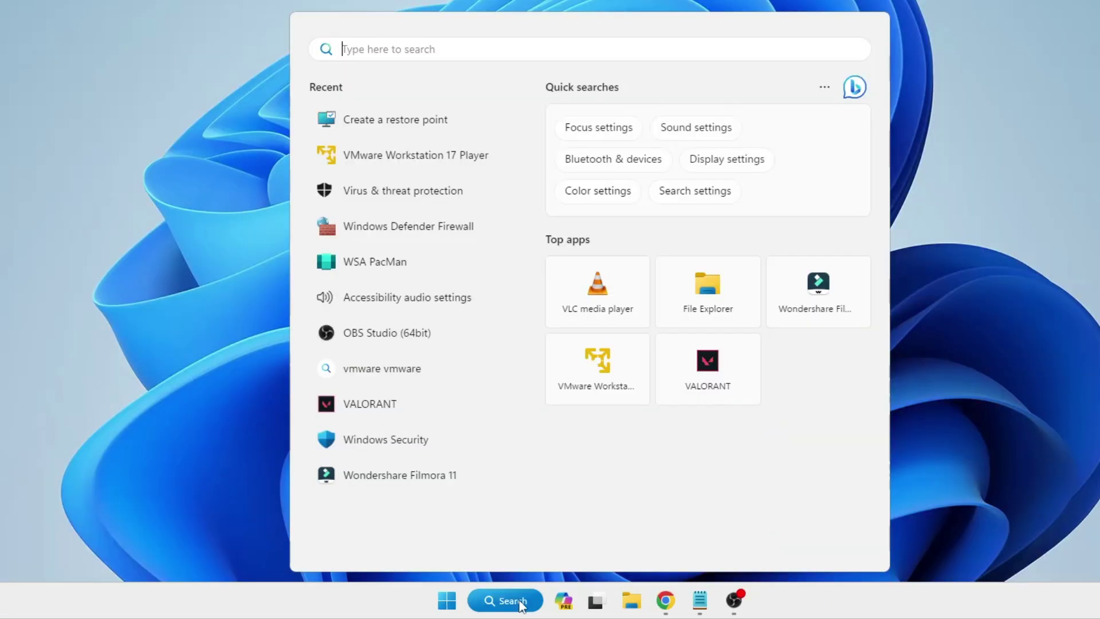
{"action": "type", "text": "rest"}
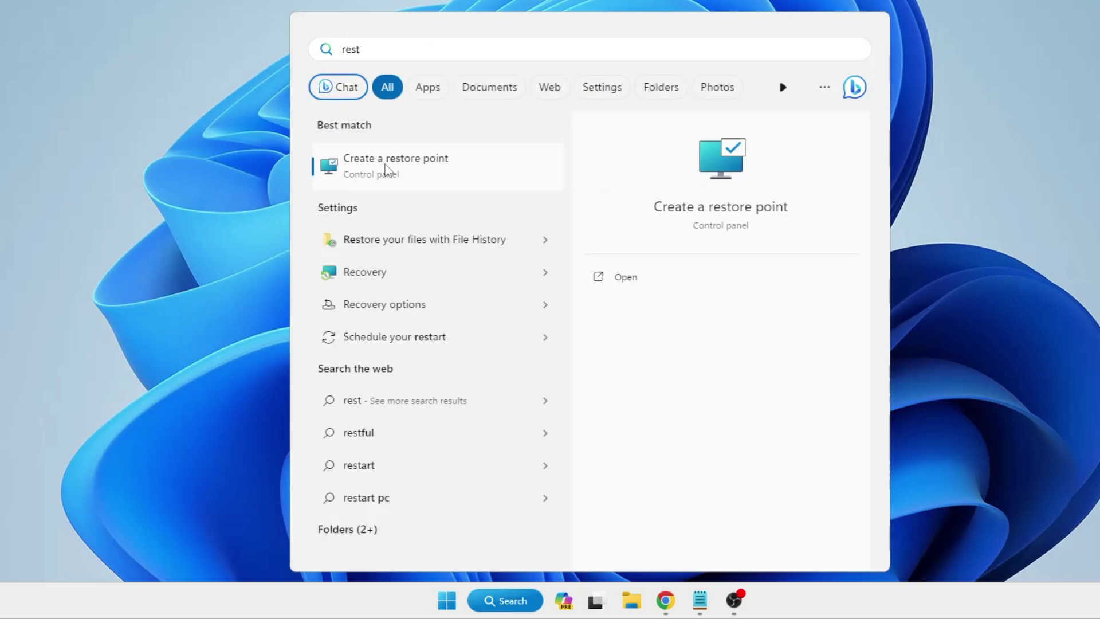
{"action": "left_click", "coordinate": [413, 167]}
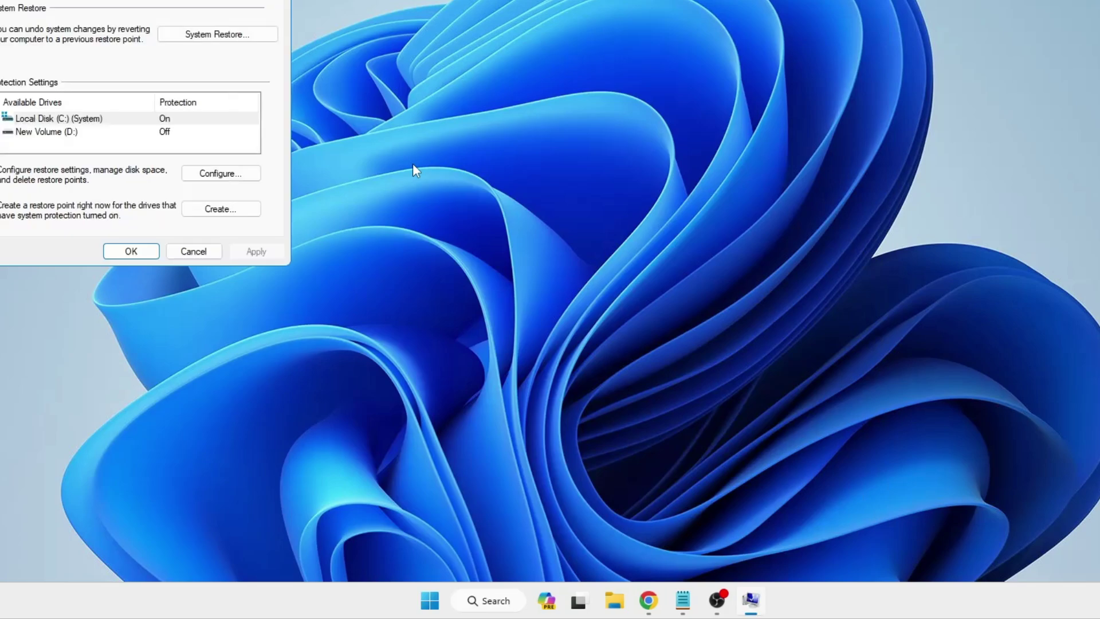
{"action": "left_click_drag", "start_coordinate": [160, 6], "coordinate": [494, 31]}
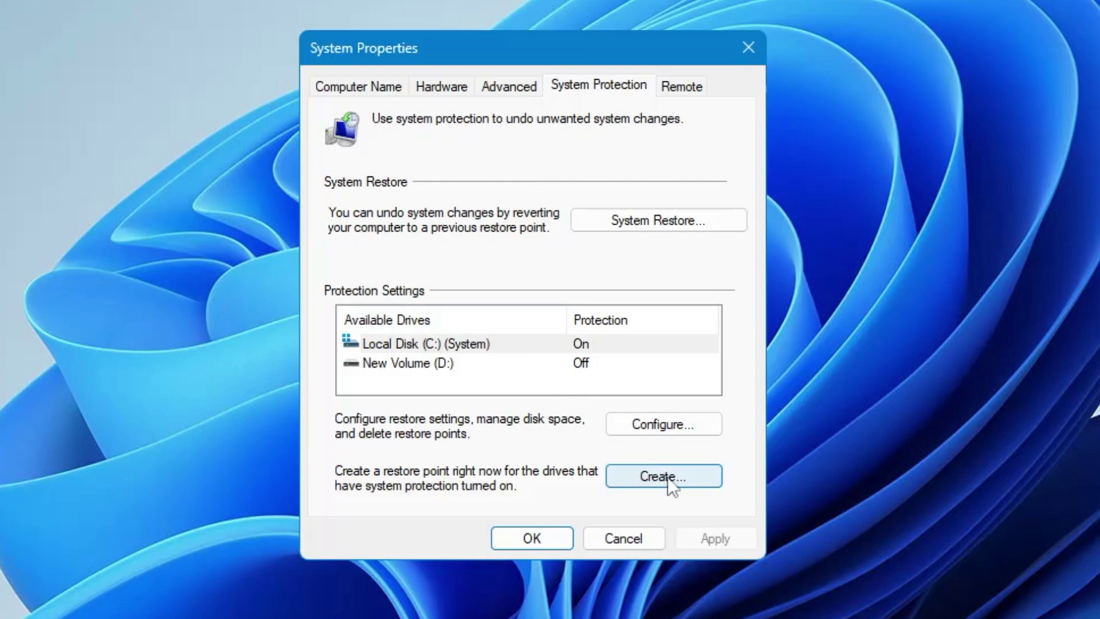
Keep C: protection on and create a restore point named '16 December 2023'
{"action": "left_click", "coordinate": [658, 427]}
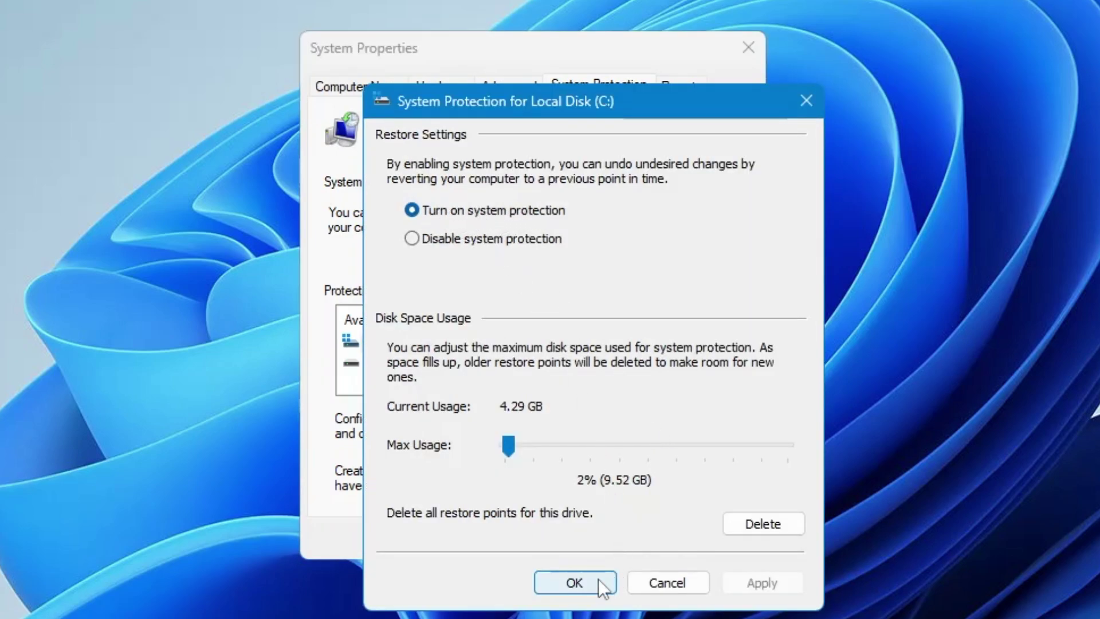
{"action": "left_click", "coordinate": [573, 582]}
{"action": "left_click", "coordinate": [659, 476]}
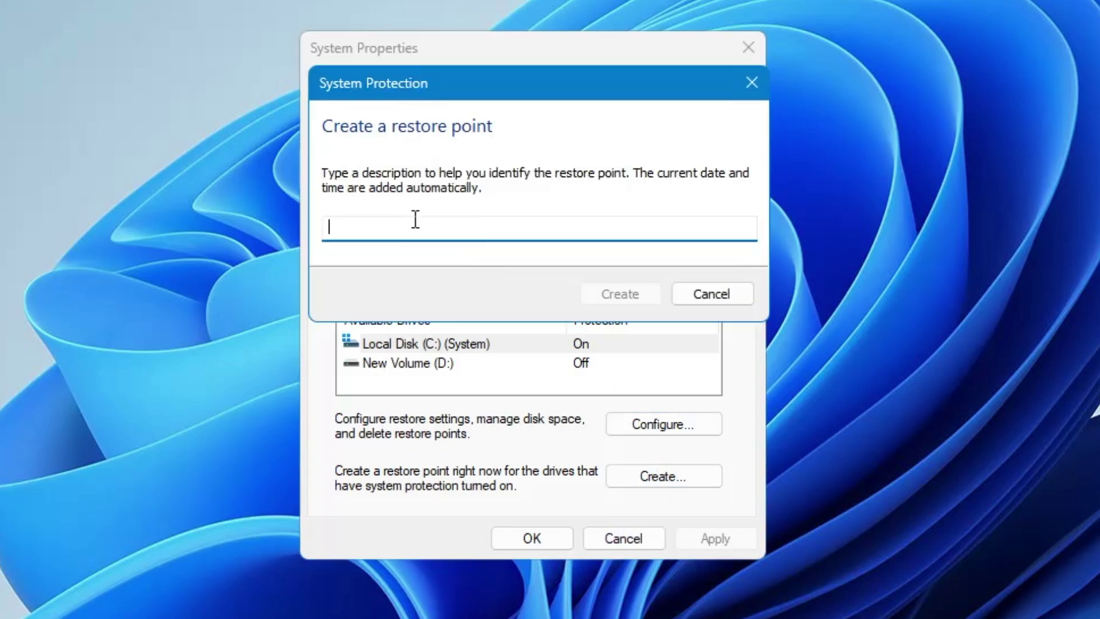
{"action": "type", "text": "16 December 2023"}
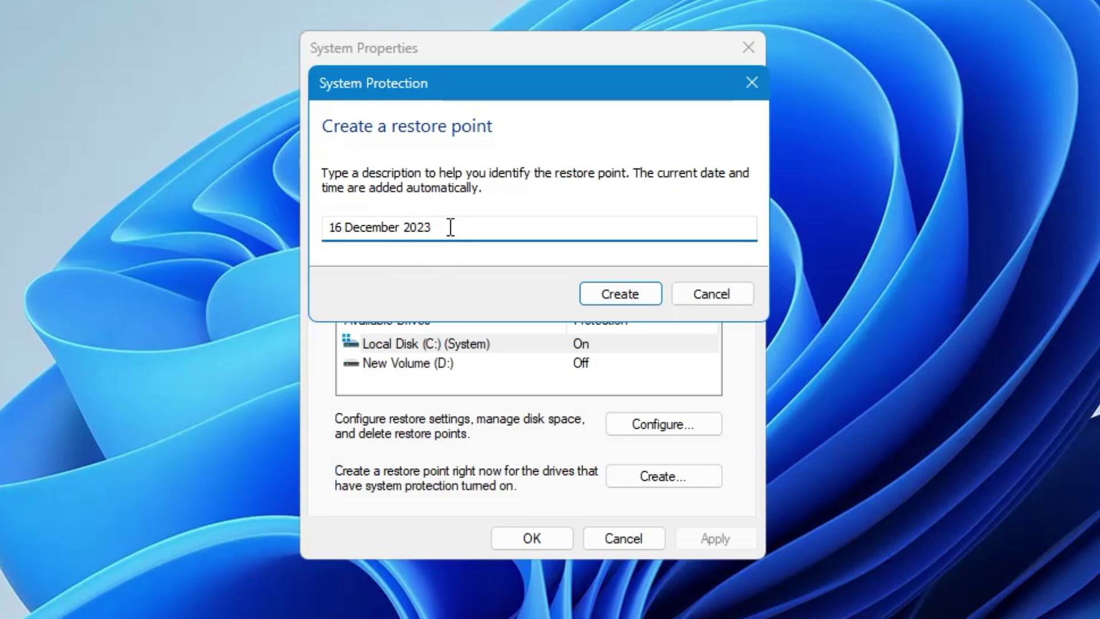
{"action": "left_click", "coordinate": [596, 287]}
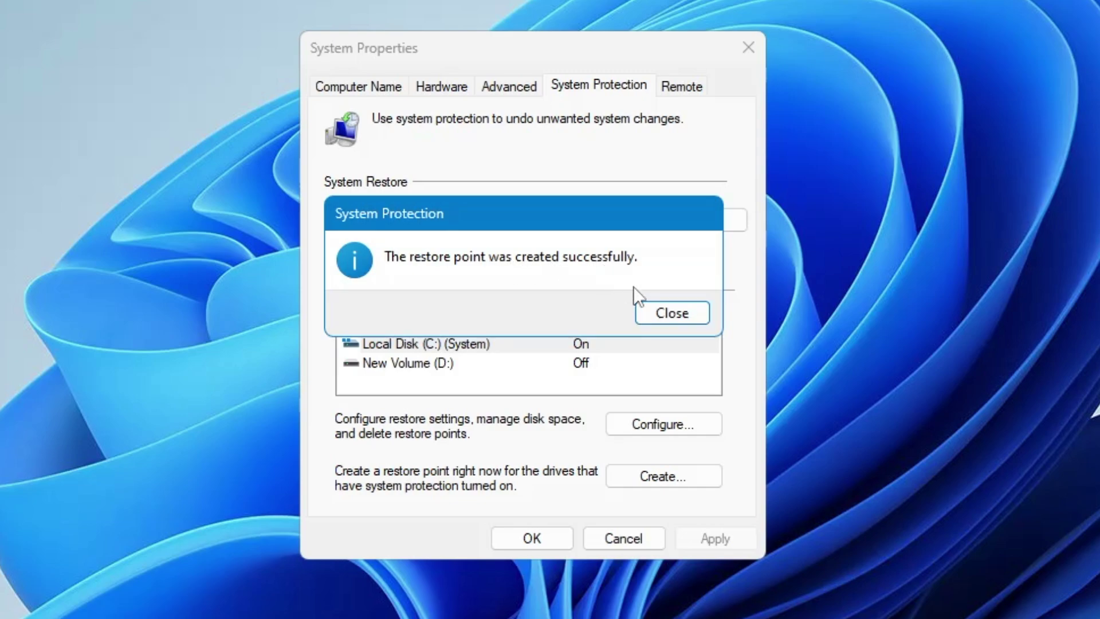
{"action": "left_click", "coordinate": [662, 313]}
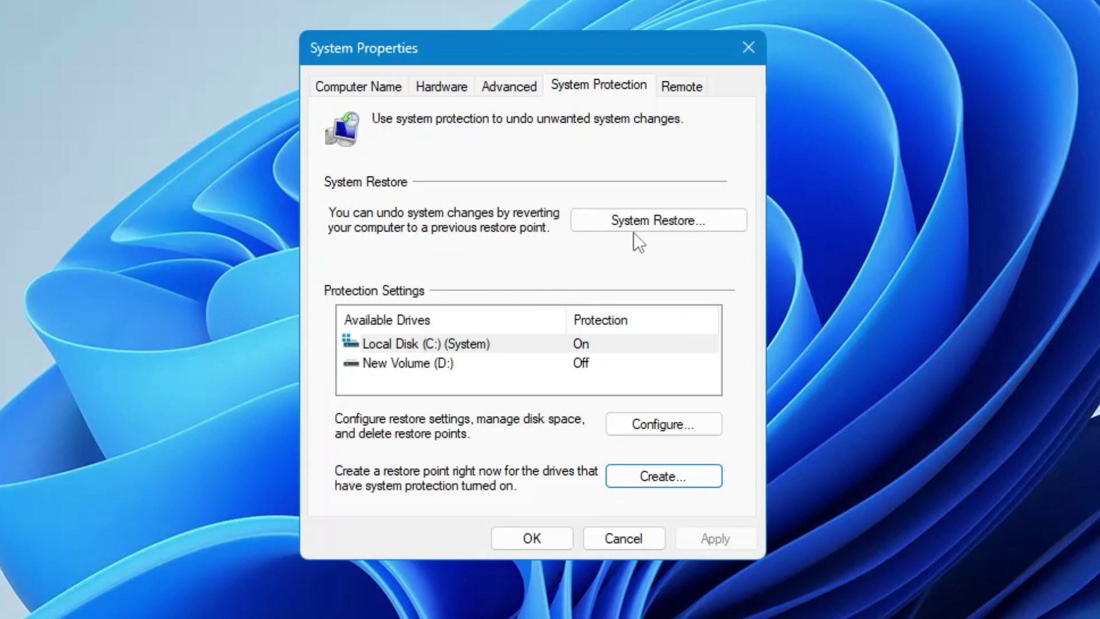
Confirm the 16 December 2023 point is listed in System Restore, then cancel without restoring
{"action": "left_click", "coordinate": [648, 221]}
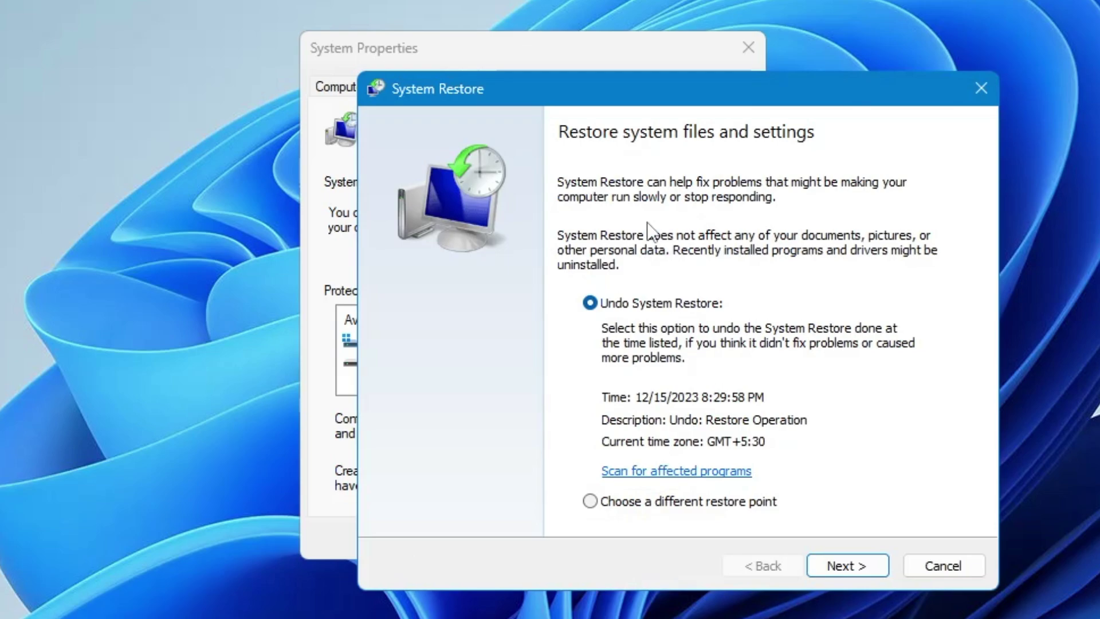
{"action": "left_click", "coordinate": [600, 500]}
{"action": "left_click", "coordinate": [842, 567]}
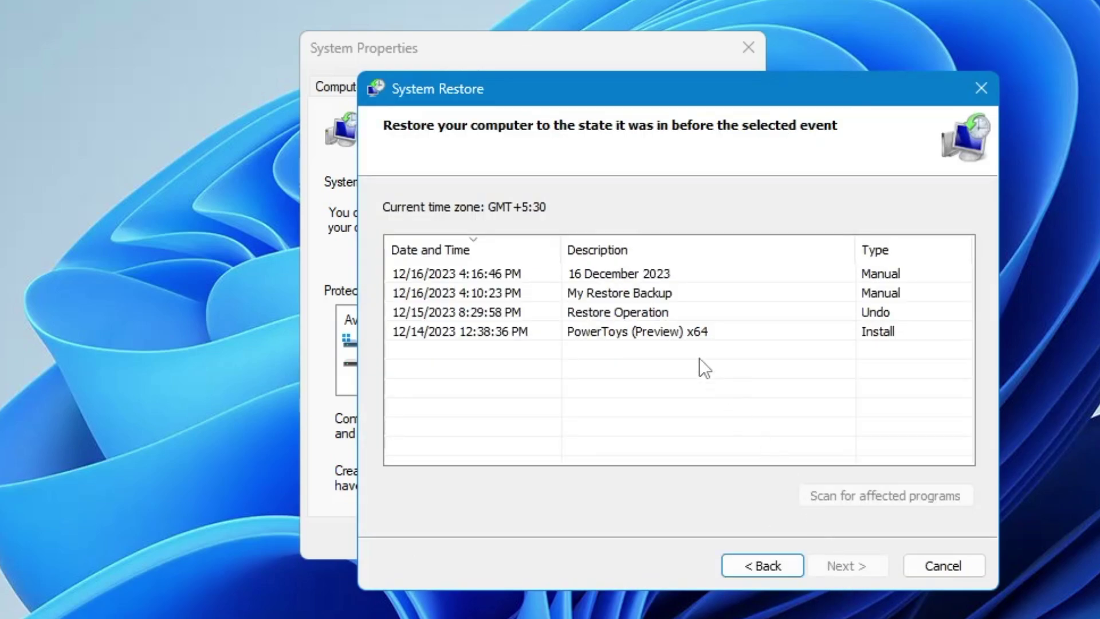
{"action": "left_click", "coordinate": [606, 279]}
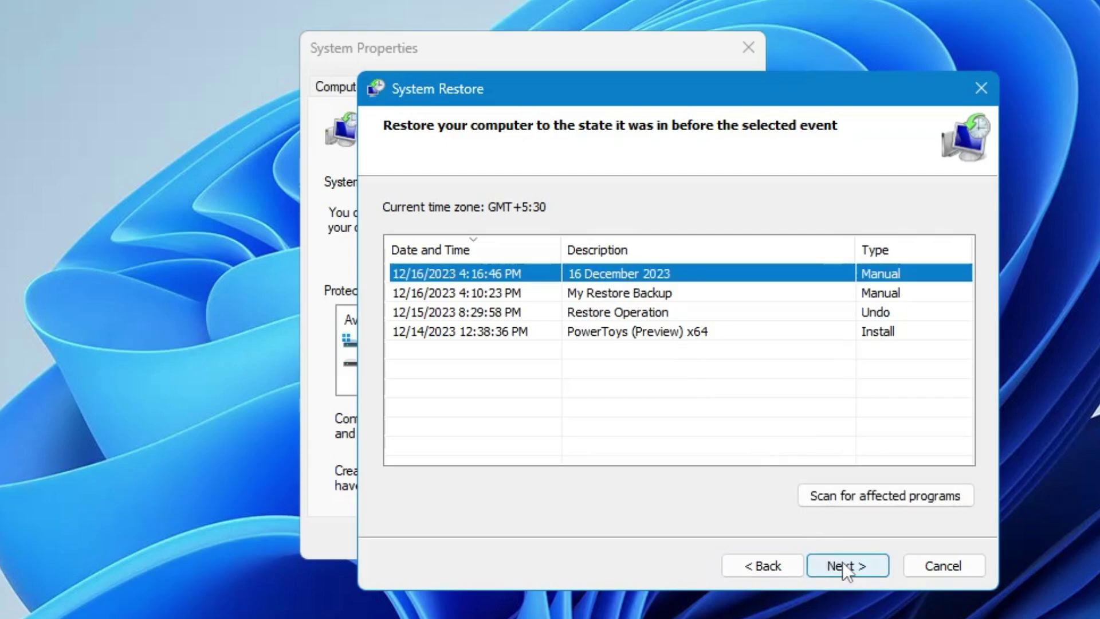
{"action": "left_click", "coordinate": [987, 89]}
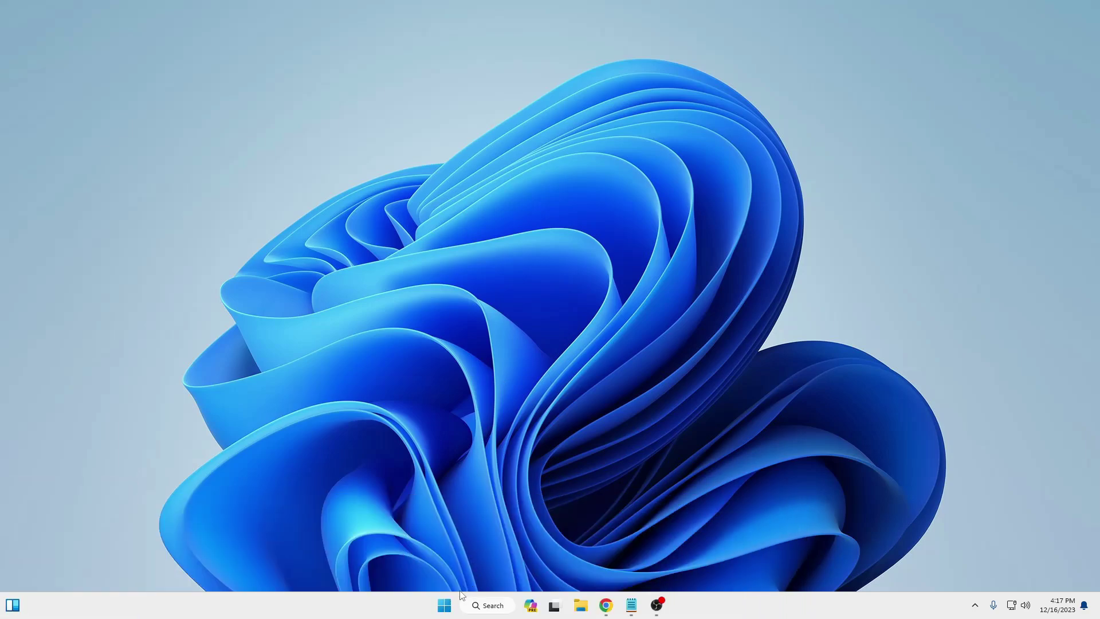
Browse the full All apps list in the Start menu
{"action": "left_click", "coordinate": [445, 605]}
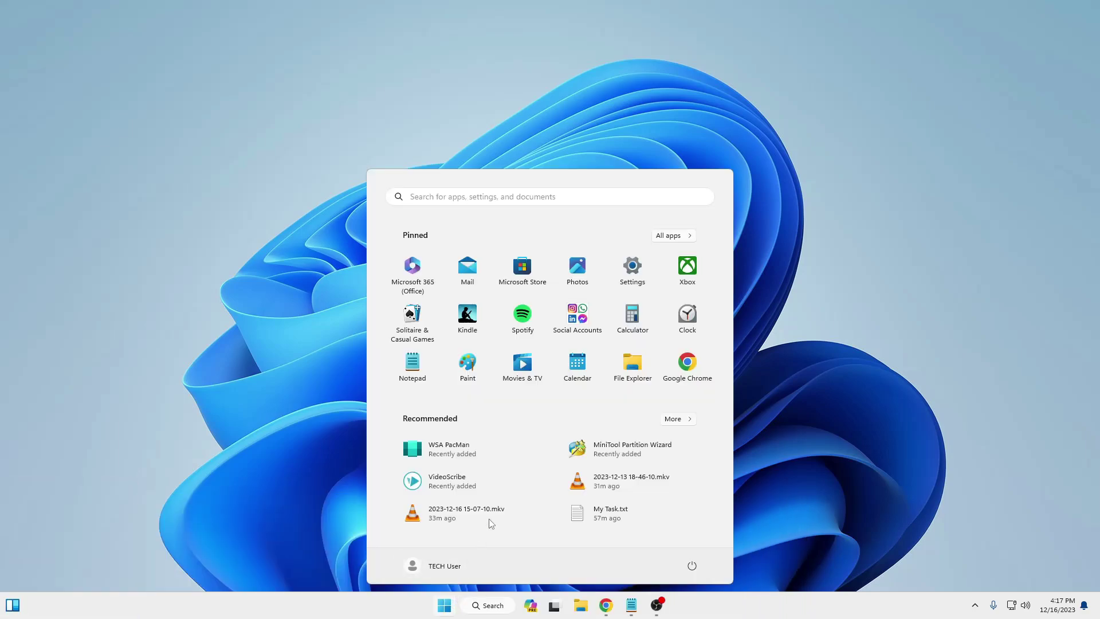
{"action": "left_click", "coordinate": [680, 238]}
{"action": "scroll", "coordinate": [515, 341], "scroll_direction": "down", "scroll_amount": 3}
{"action": "scroll", "coordinate": [462, 355], "scroll_direction": "down", "scroll_amount": 5}
{"action": "scroll", "coordinate": [464, 361], "scroll_direction": "down", "scroll_amount": 8}
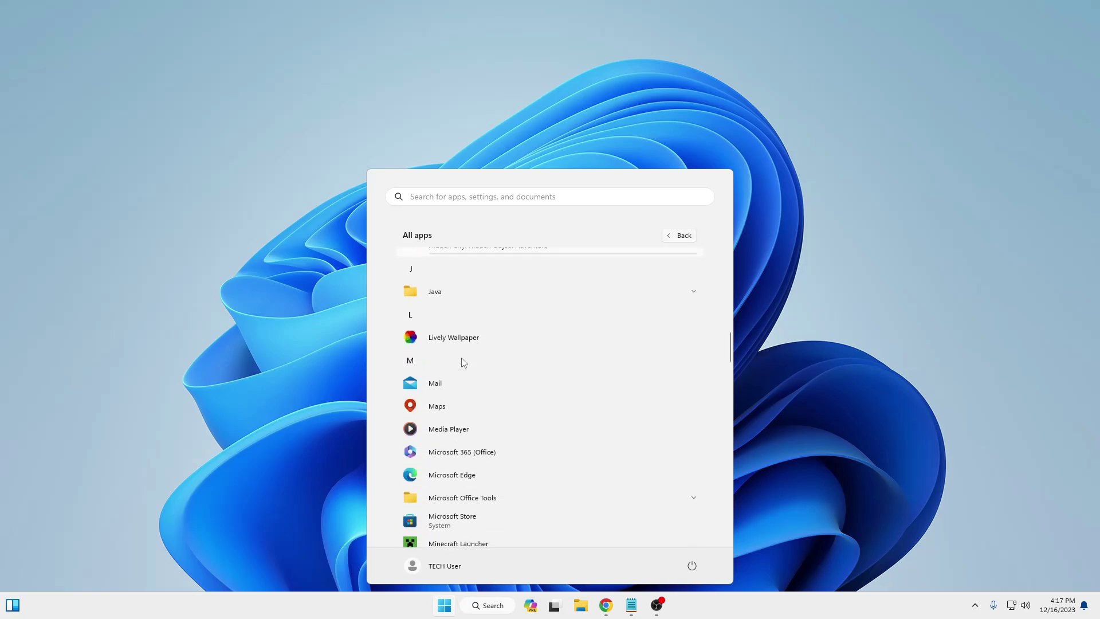
{"action": "scroll", "coordinate": [464, 361], "scroll_direction": "down", "scroll_amount": 3}
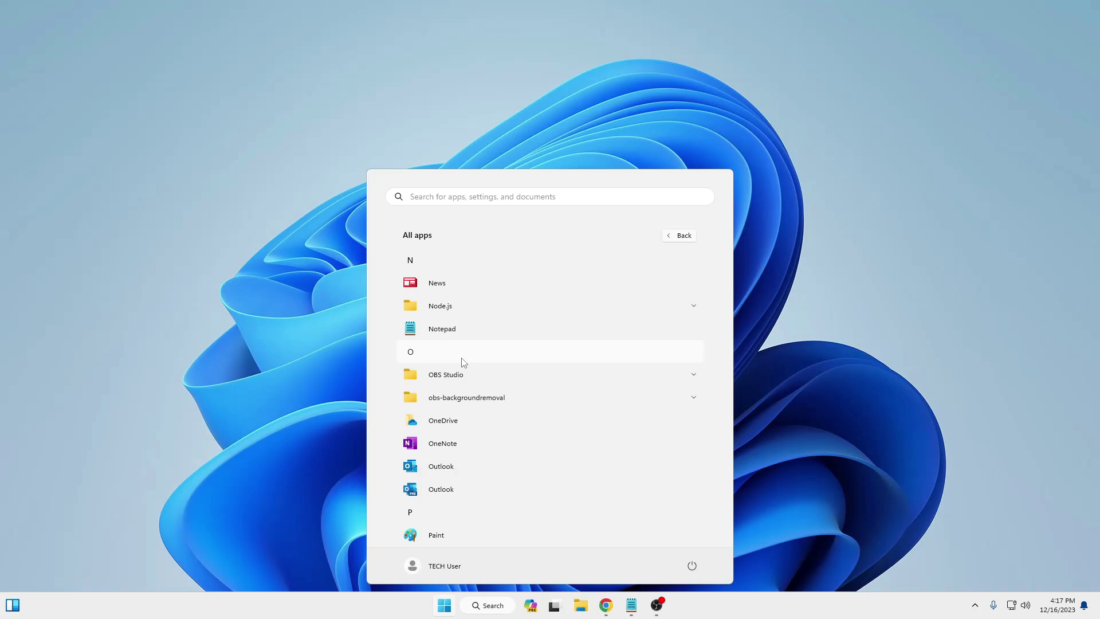
{"action": "scroll", "coordinate": [464, 362], "scroll_direction": "down", "scroll_amount": 3}
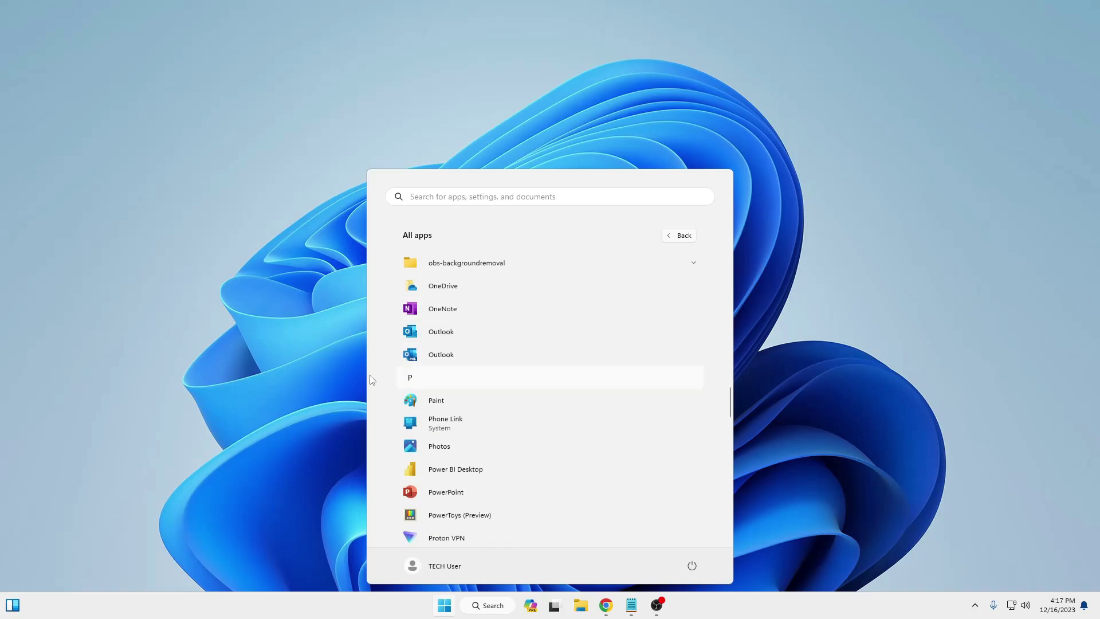
Close Start and launch Settings from the Start button's quick menu
{"action": "left_click", "coordinate": [349, 381]}
{"action": "right_click", "coordinate": [452, 611]}
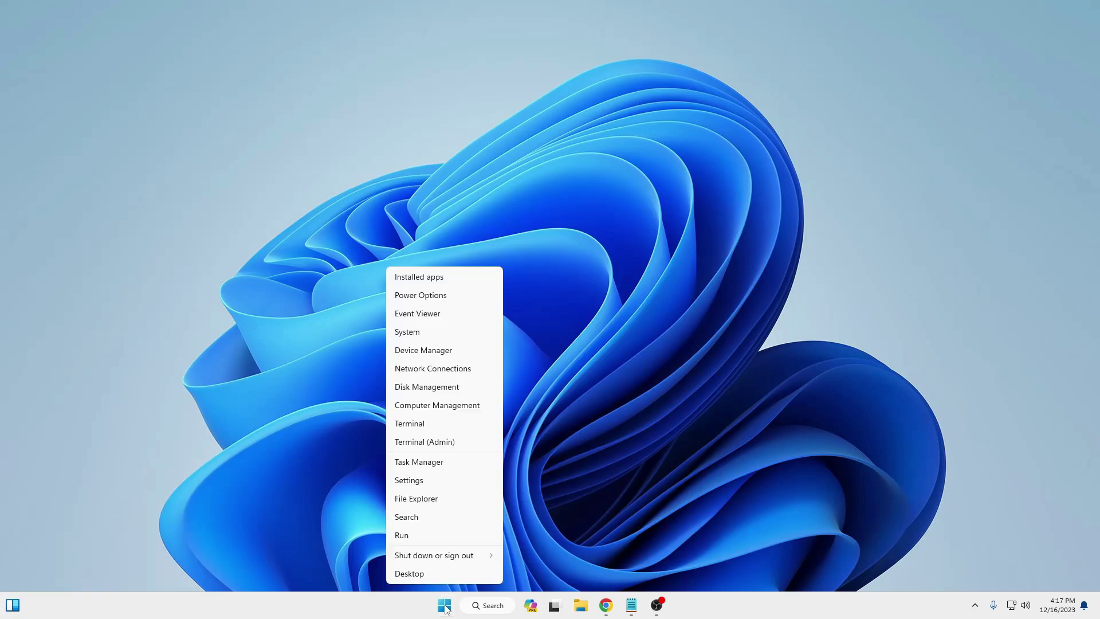
{"action": "left_click", "coordinate": [401, 384]}
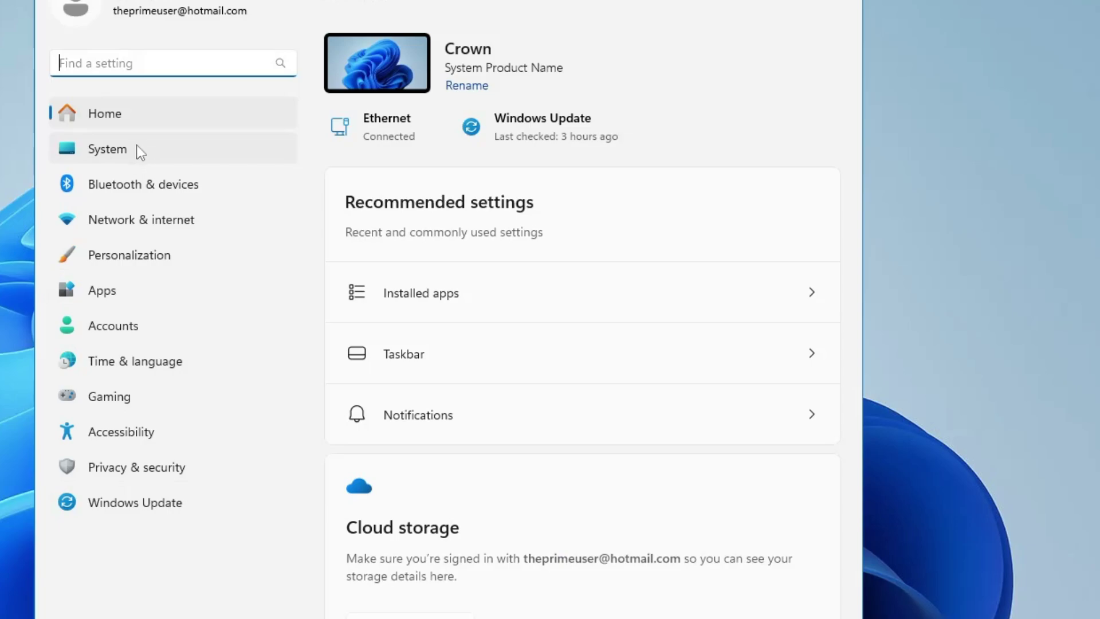
Uninstall the News app from Apps > Installed apps
{"action": "left_click", "coordinate": [117, 290]}
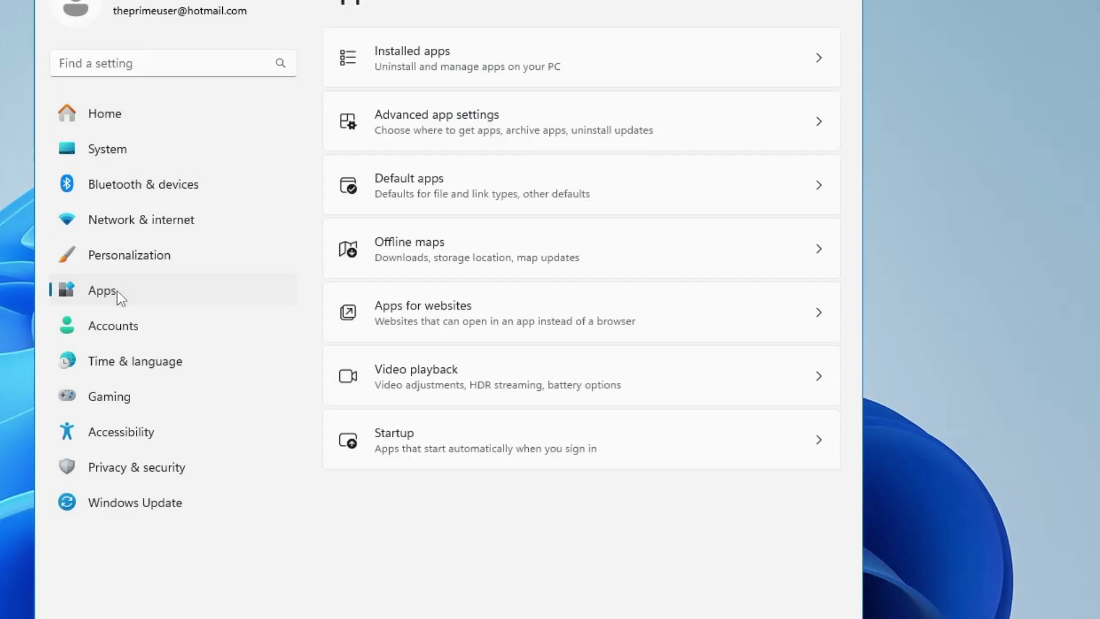
{"action": "left_click", "coordinate": [478, 62]}
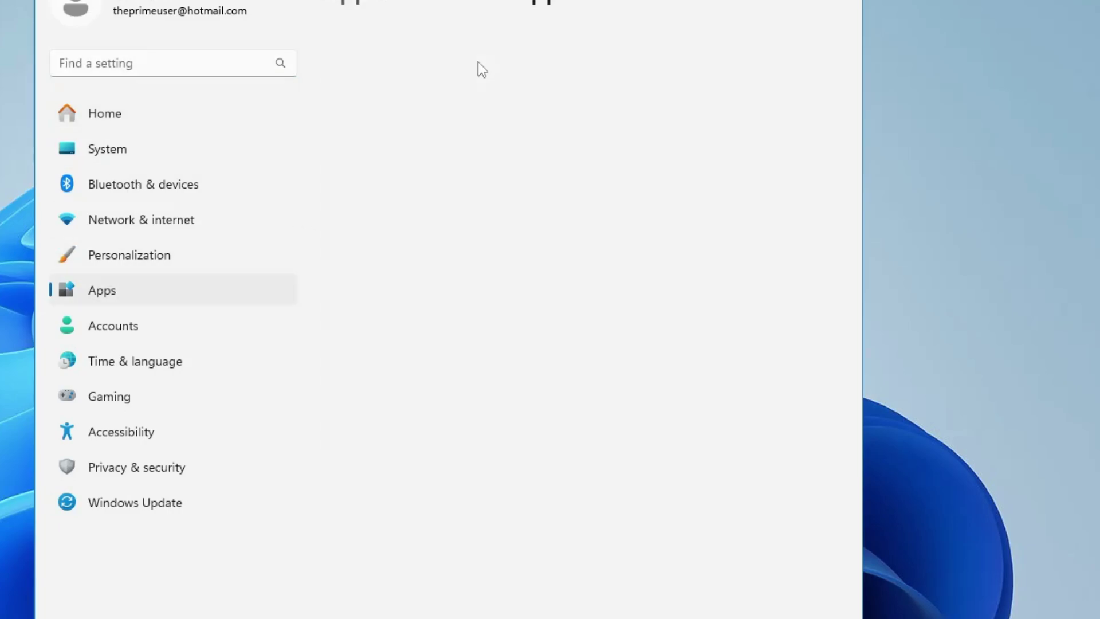
{"action": "scroll", "coordinate": [458, 338], "scroll_direction": "down", "scroll_amount": 4}
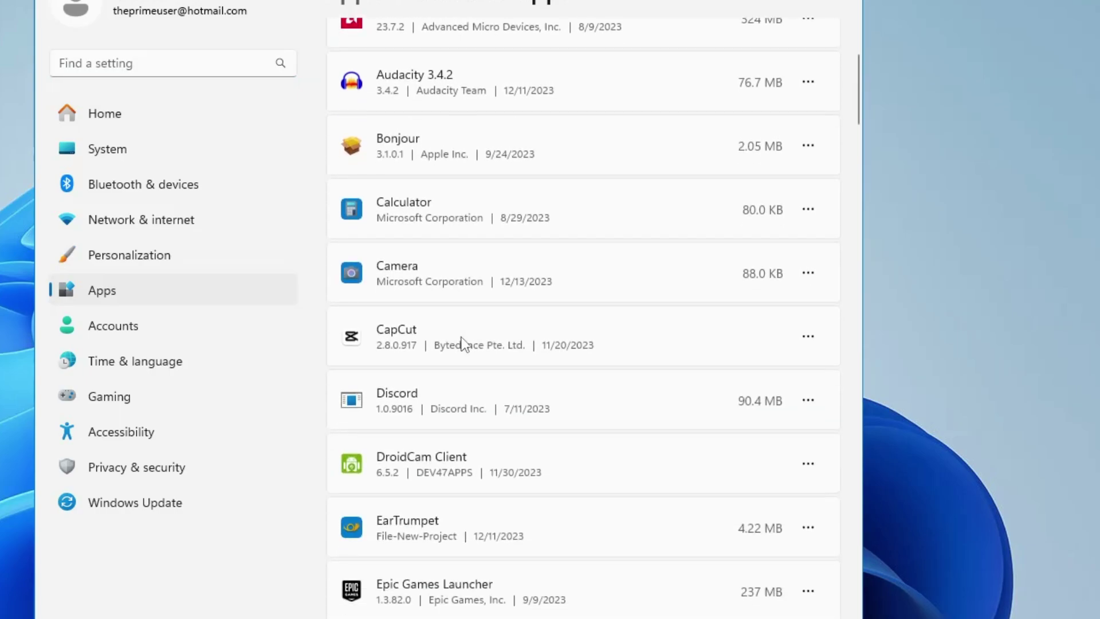
{"action": "scroll", "coordinate": [802, 292], "scroll_direction": "down", "scroll_amount": 15}
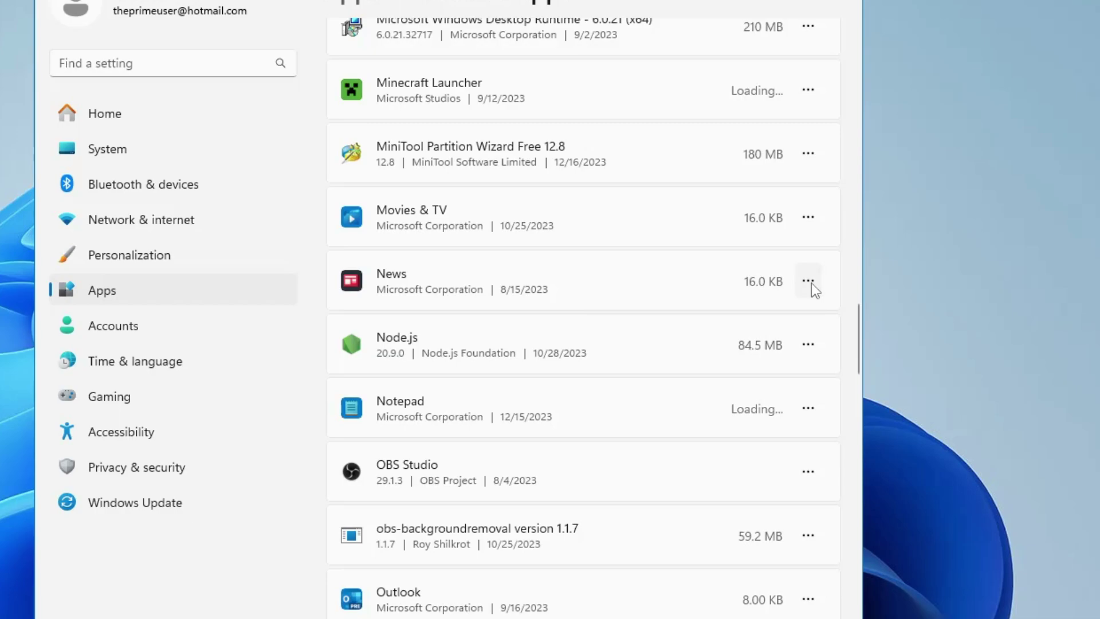
{"action": "left_click", "coordinate": [805, 285]}
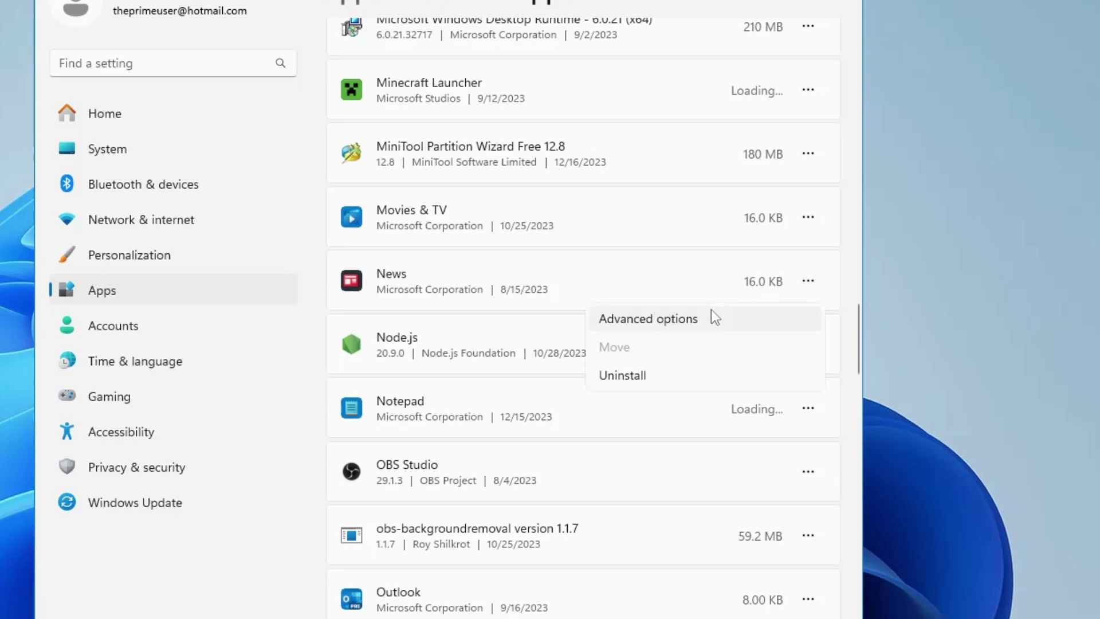
{"action": "left_click", "coordinate": [625, 381]}
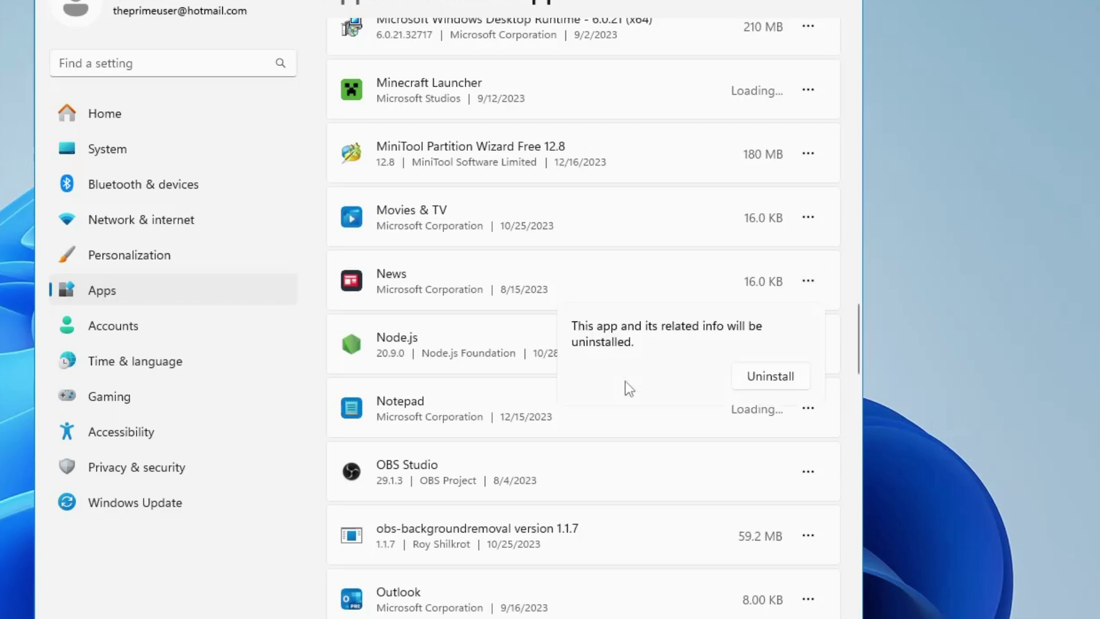
{"action": "left_click", "coordinate": [756, 376]}
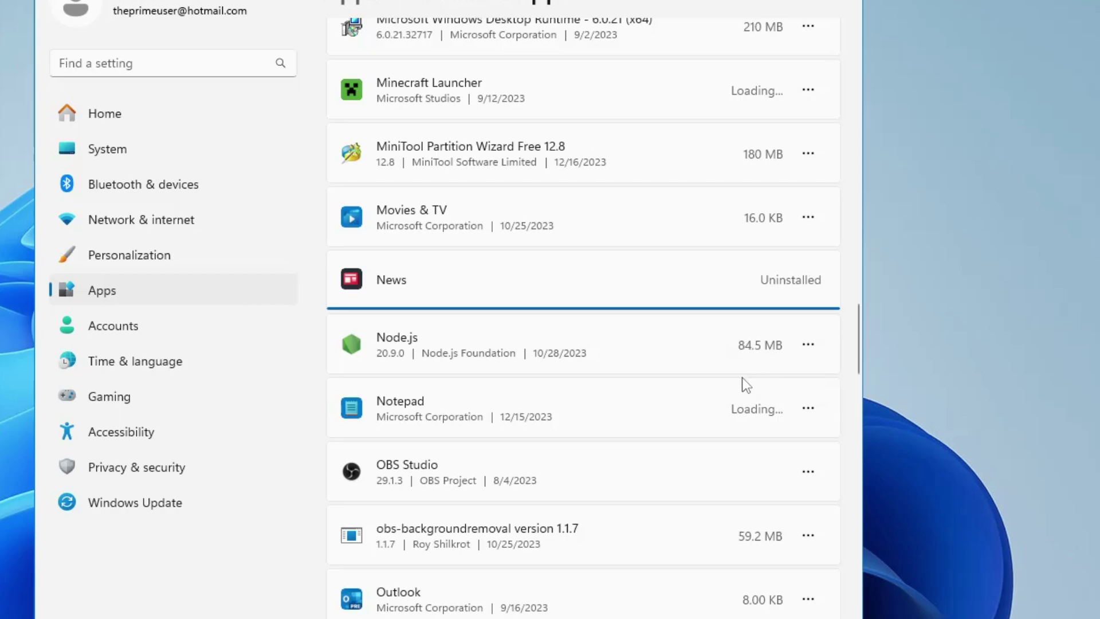
Uninstall the People app, then switch to the System settings page
{"action": "scroll", "coordinate": [580, 401], "scroll_direction": "down", "scroll_amount": 6}
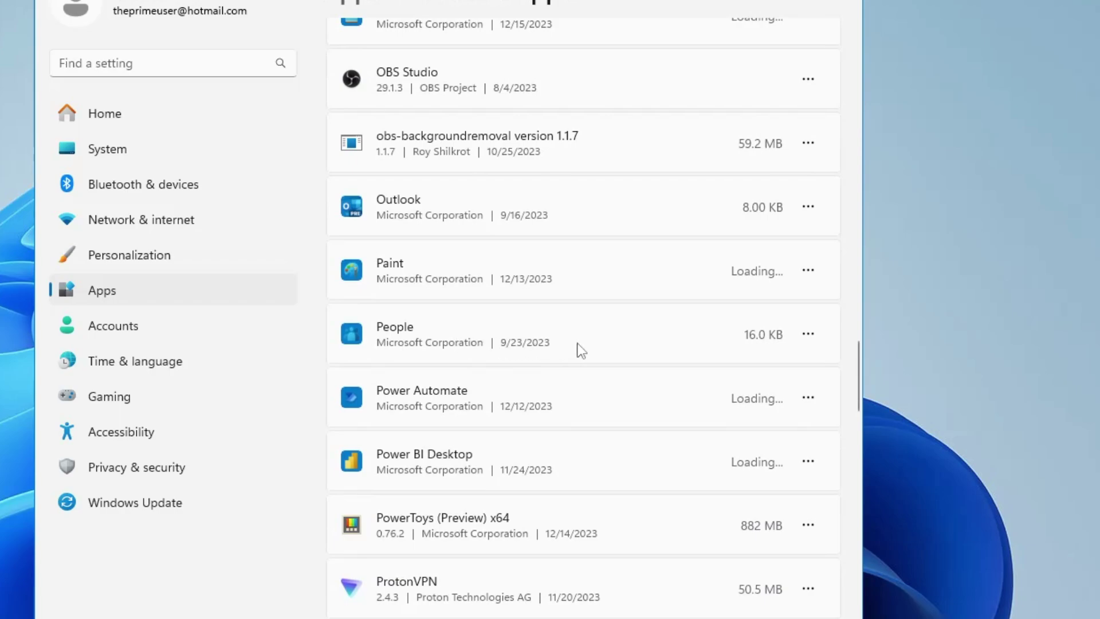
{"action": "left_click", "coordinate": [808, 336]}
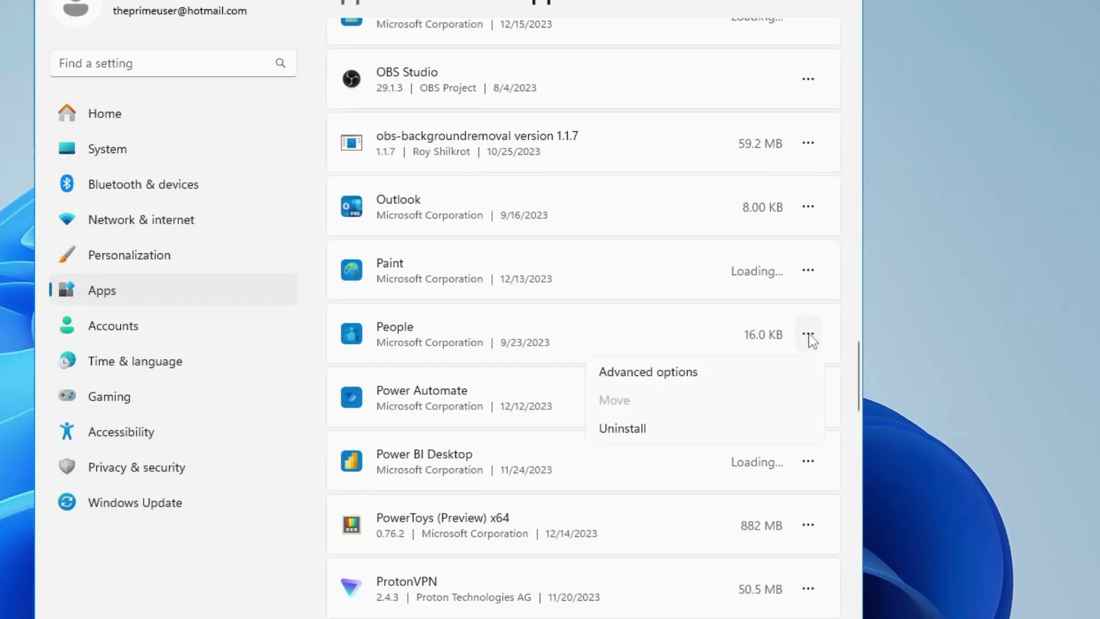
{"action": "left_click", "coordinate": [634, 432]}
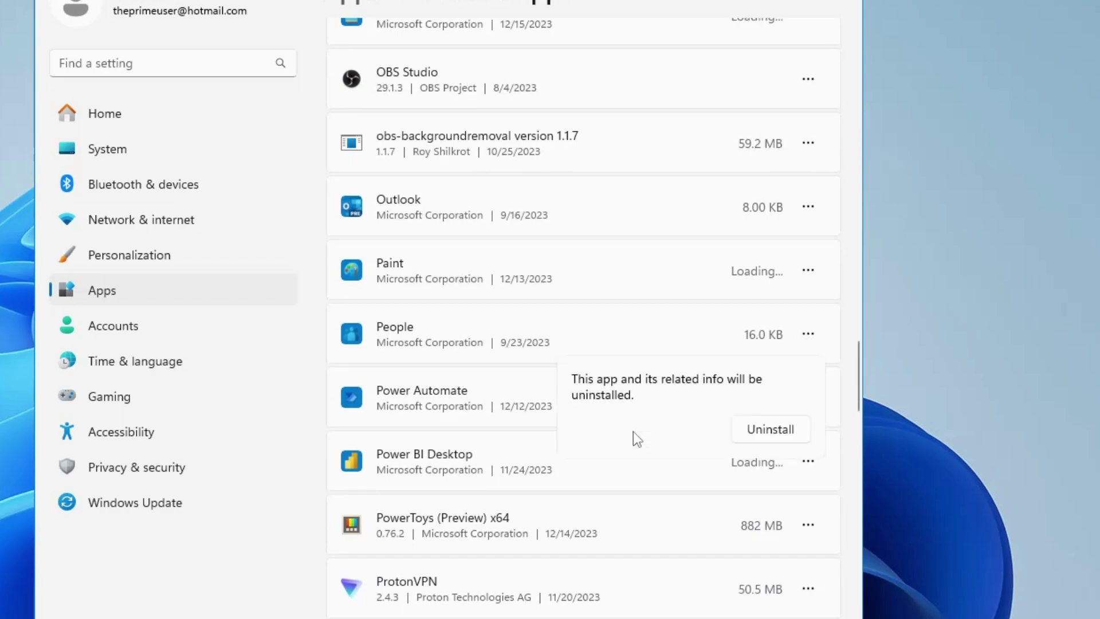
{"action": "left_click", "coordinate": [769, 429]}
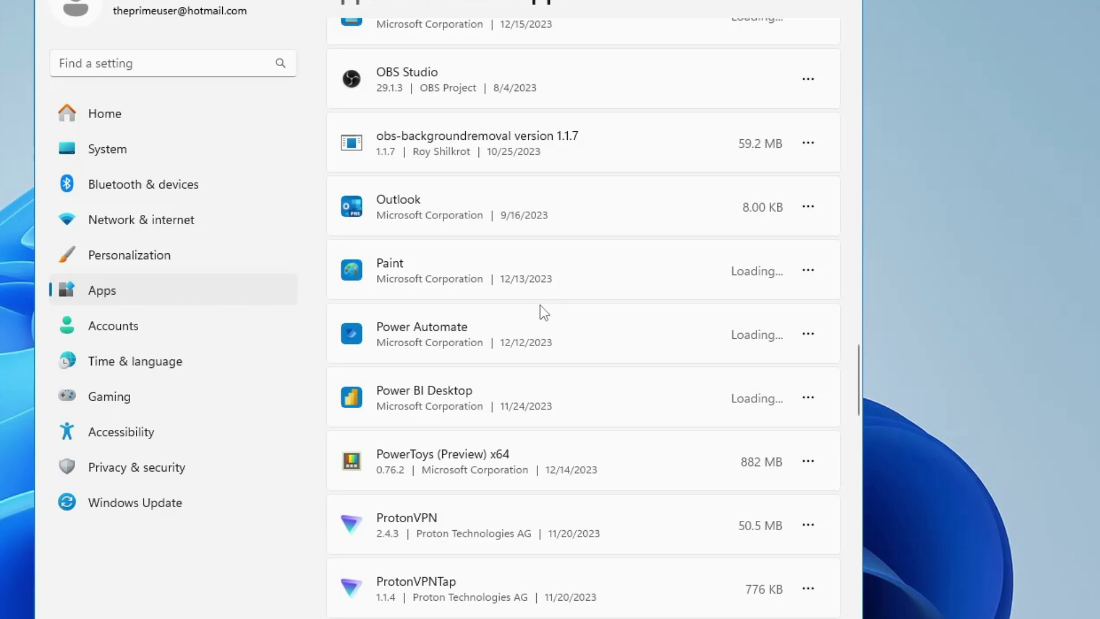
{"action": "scroll", "coordinate": [447, 572], "scroll_direction": "down", "scroll_amount": 2}
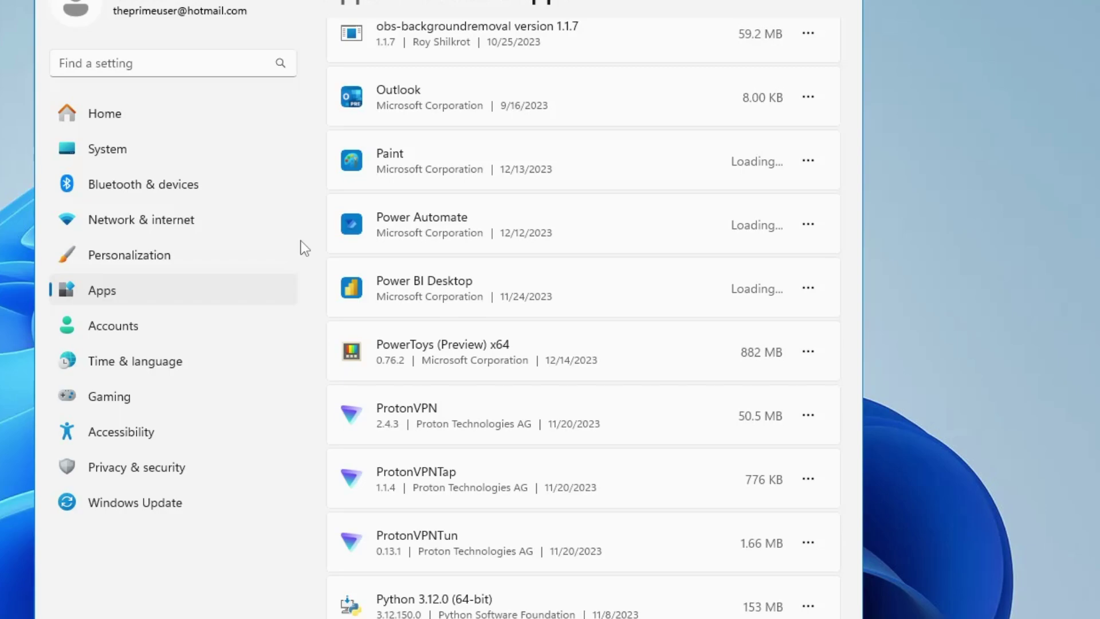
{"action": "left_click", "coordinate": [125, 151]}
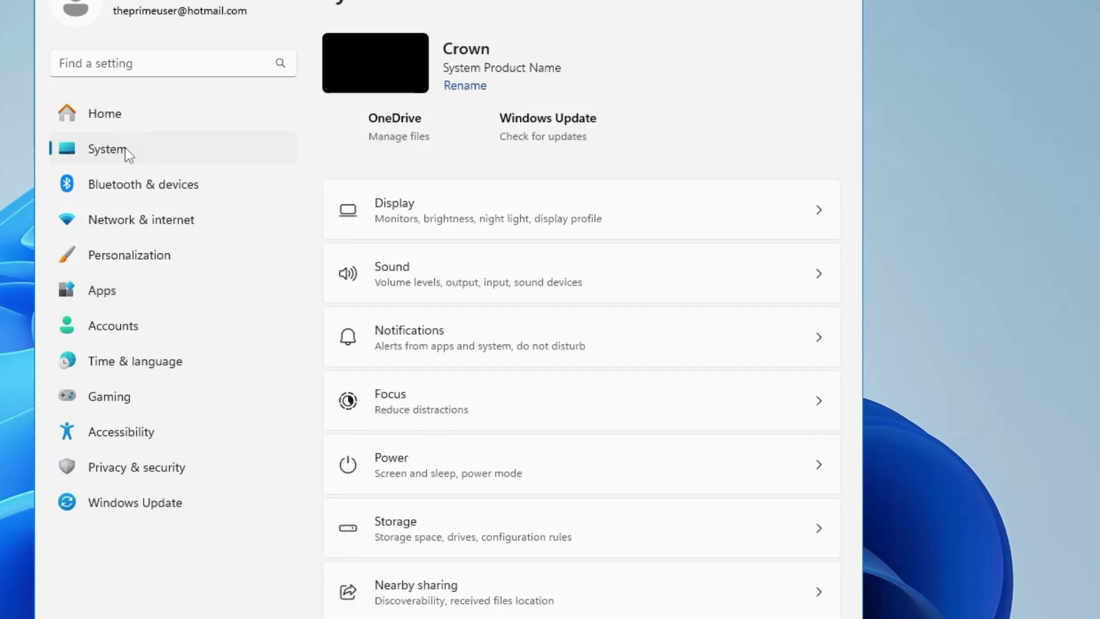
Turn off OneDrive, Mail and Snipping Tool notifications under System > Notifications
{"action": "left_click", "coordinate": [459, 332]}
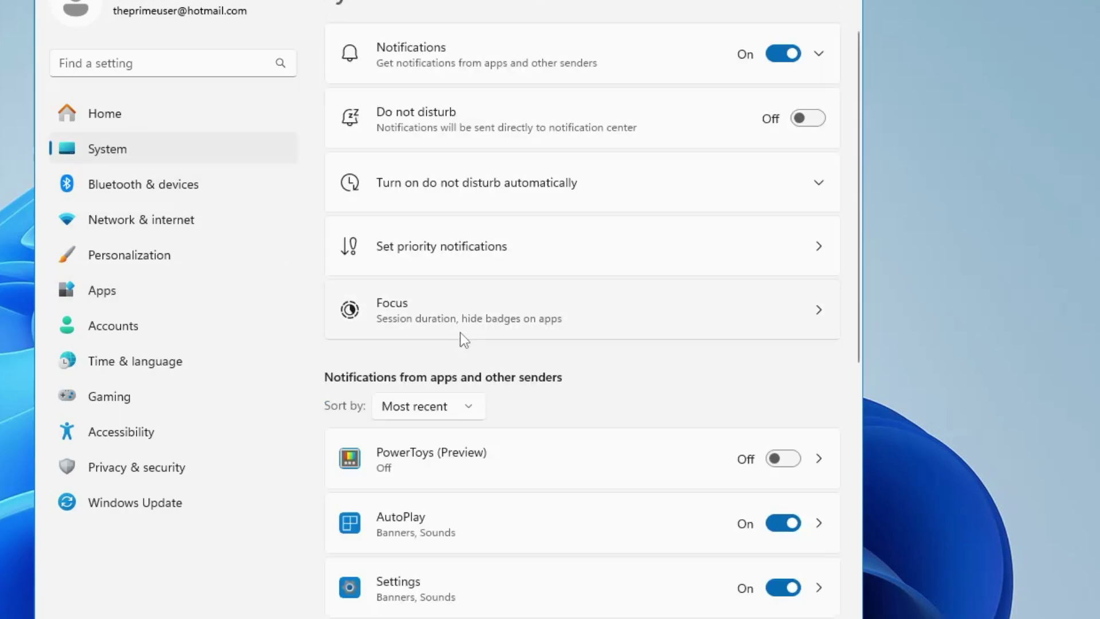
{"action": "scroll", "coordinate": [459, 335], "scroll_direction": "down", "scroll_amount": 3}
{"action": "scroll", "coordinate": [460, 337], "scroll_direction": "down", "scroll_amount": 2}
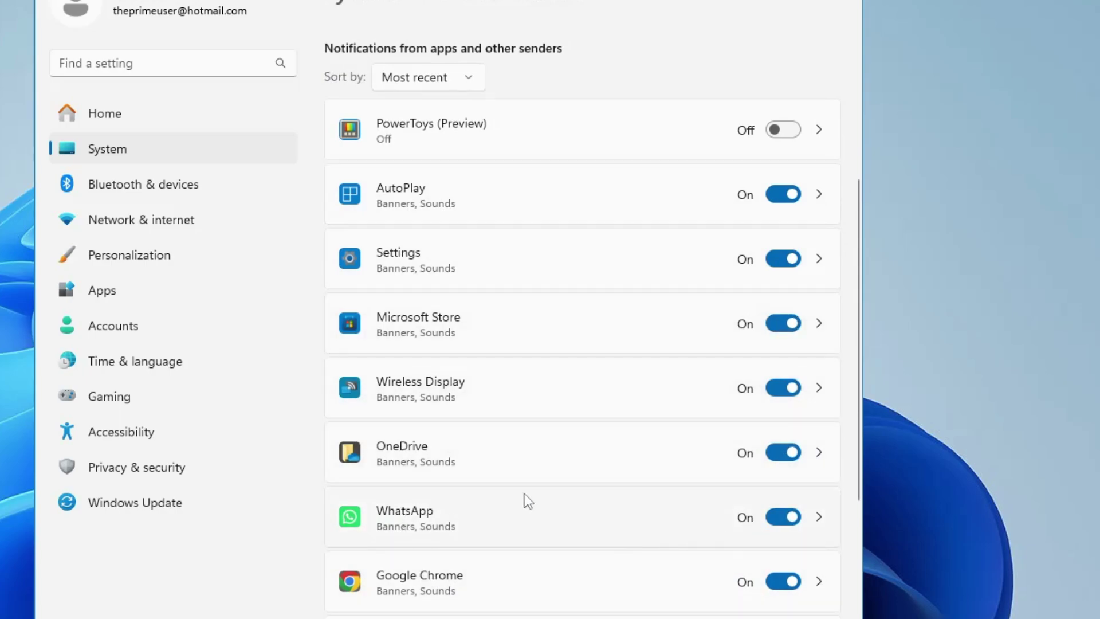
{"action": "scroll", "coordinate": [547, 277], "scroll_direction": "down", "scroll_amount": 2}
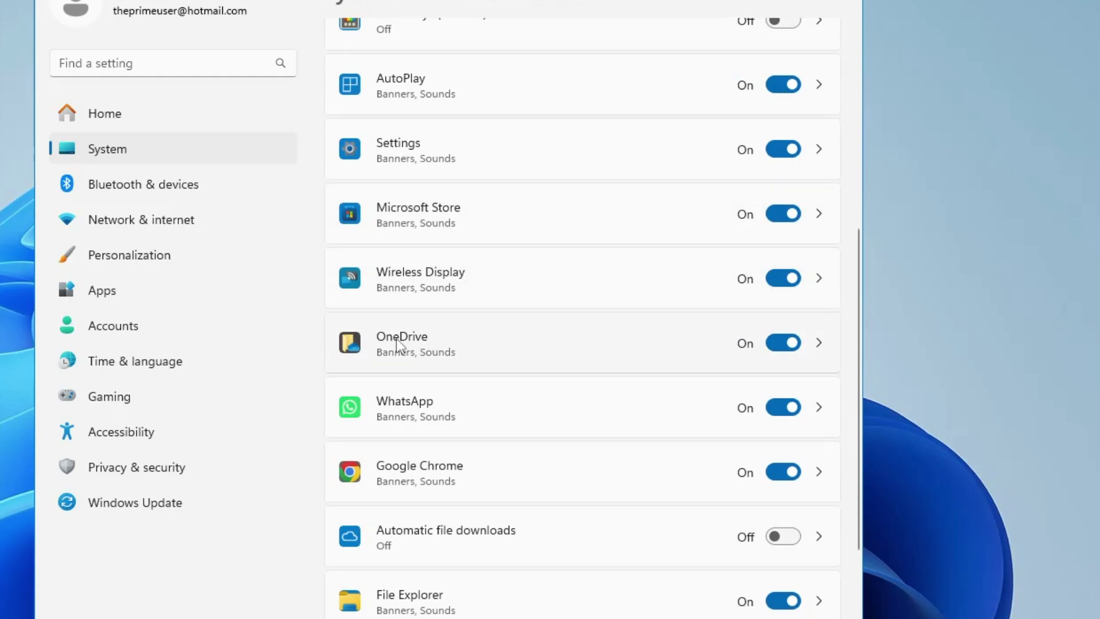
{"action": "left_click", "coordinate": [777, 344]}
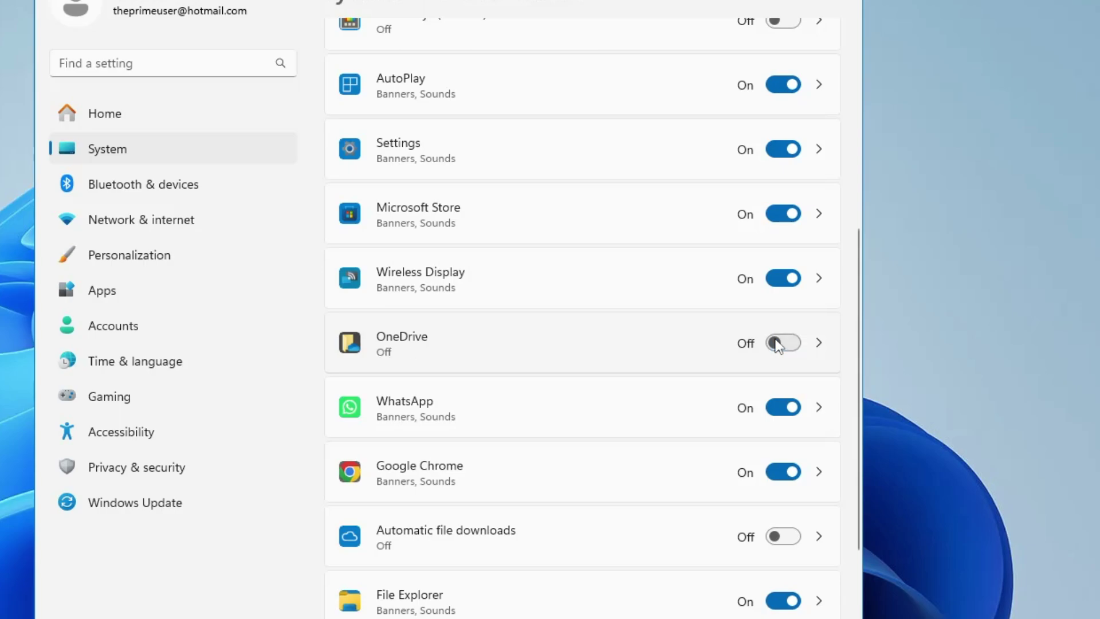
{"action": "scroll", "coordinate": [755, 352], "scroll_direction": "down", "scroll_amount": 5}
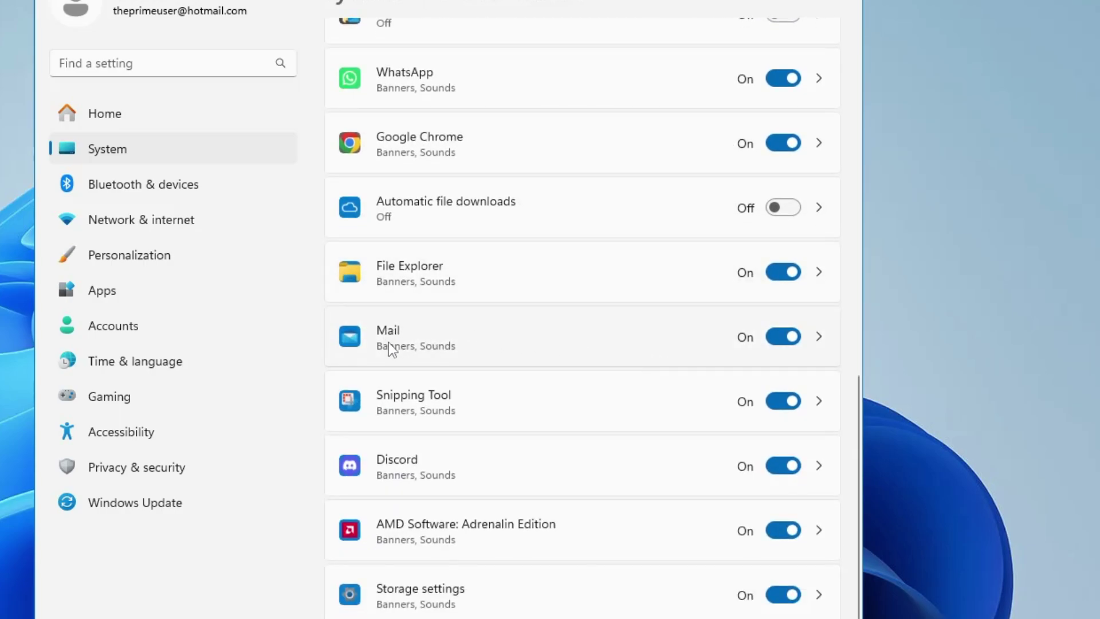
{"action": "left_click", "coordinate": [773, 337]}
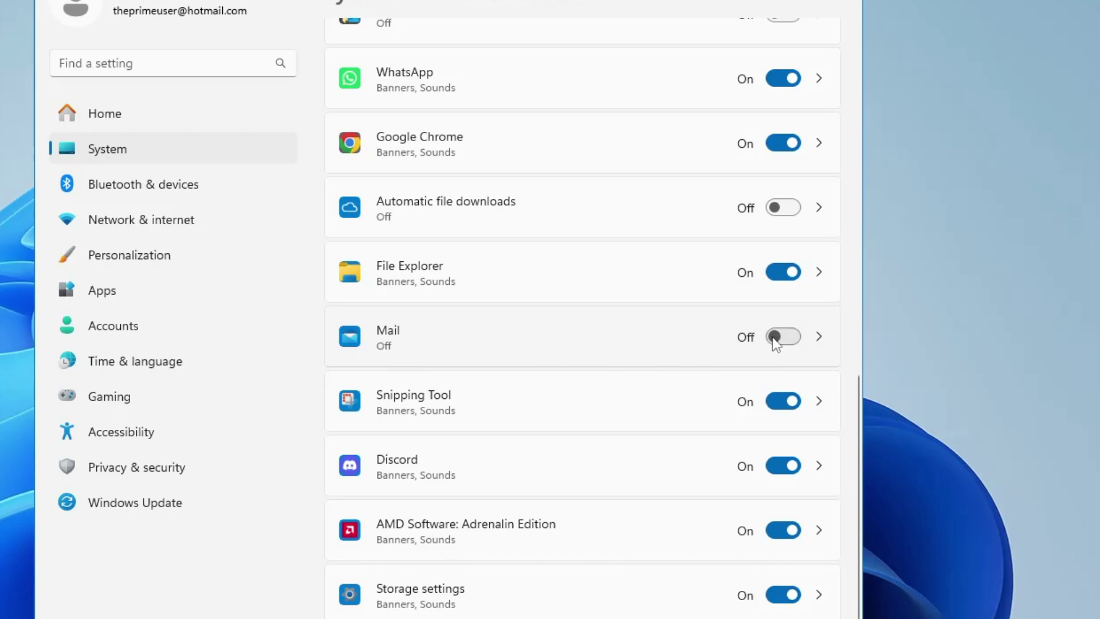
{"action": "left_click", "coordinate": [782, 401]}
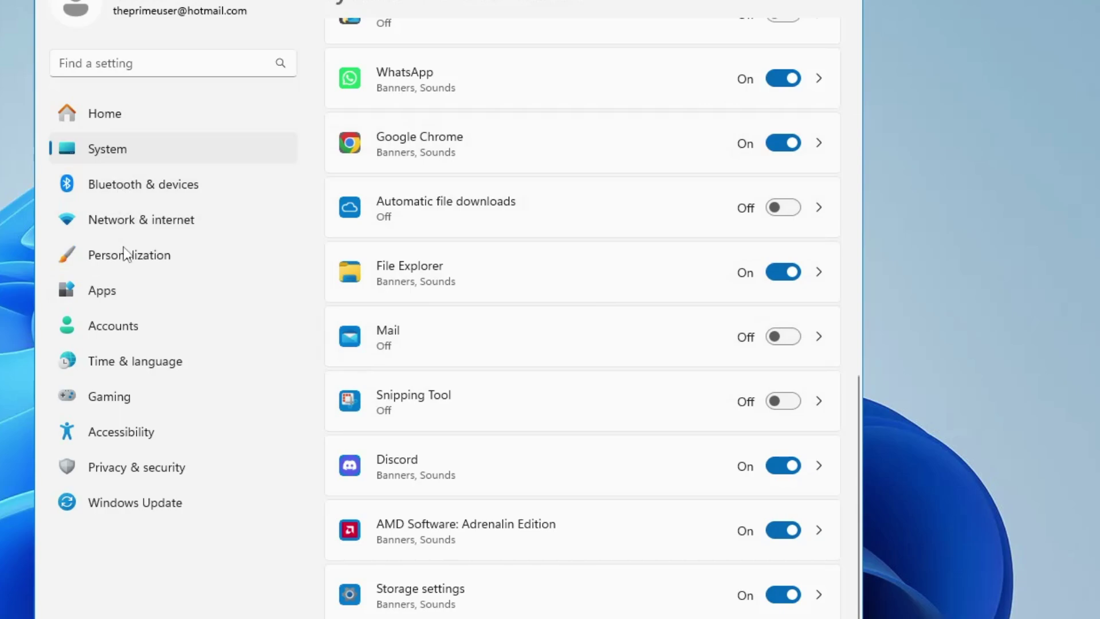
Check that every General privacy option under Privacy & security is off
{"action": "left_click", "coordinate": [139, 475]}
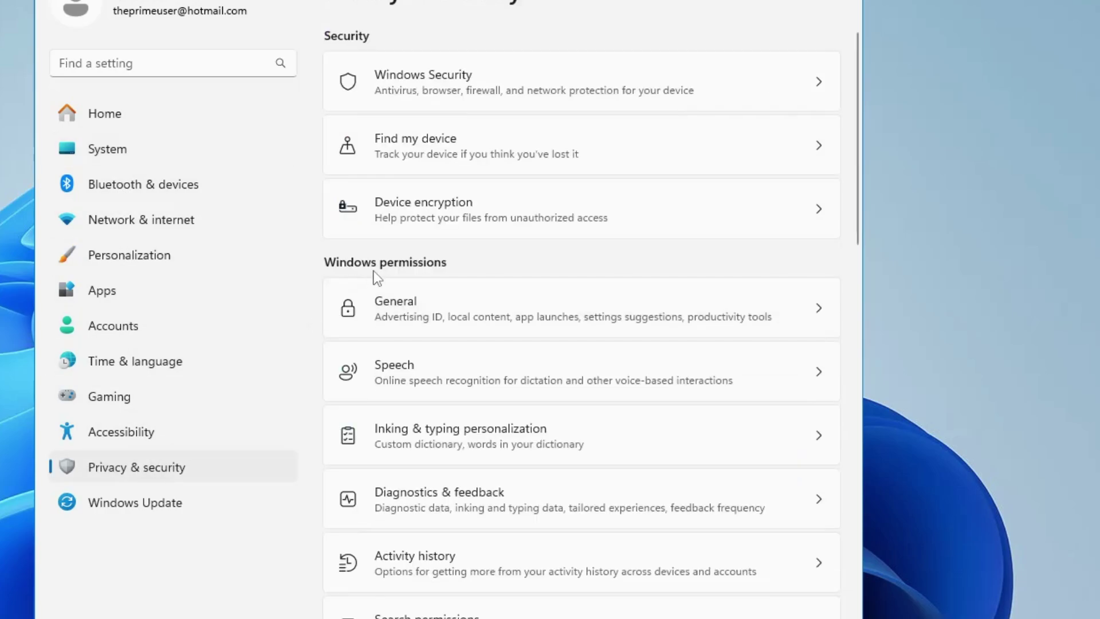
{"action": "scroll", "coordinate": [384, 277], "scroll_direction": "down", "scroll_amount": 1}
{"action": "scroll", "coordinate": [385, 277], "scroll_direction": "down", "scroll_amount": 3}
{"action": "left_click", "coordinate": [420, 201]}
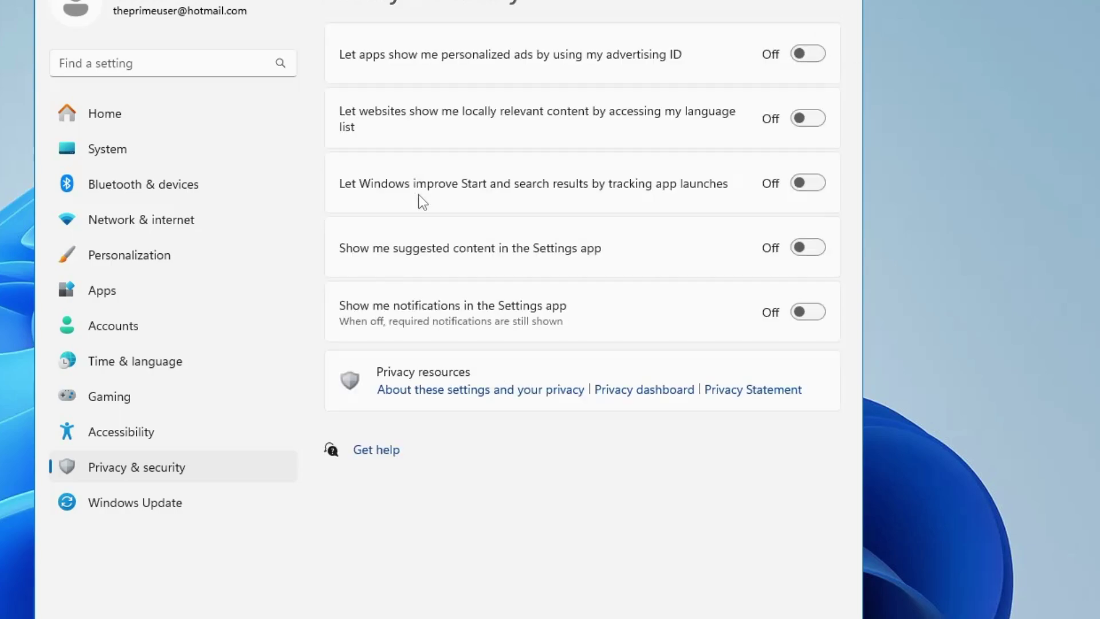
{"action": "scroll", "coordinate": [424, 186], "scroll_direction": "down", "scroll_amount": 2}
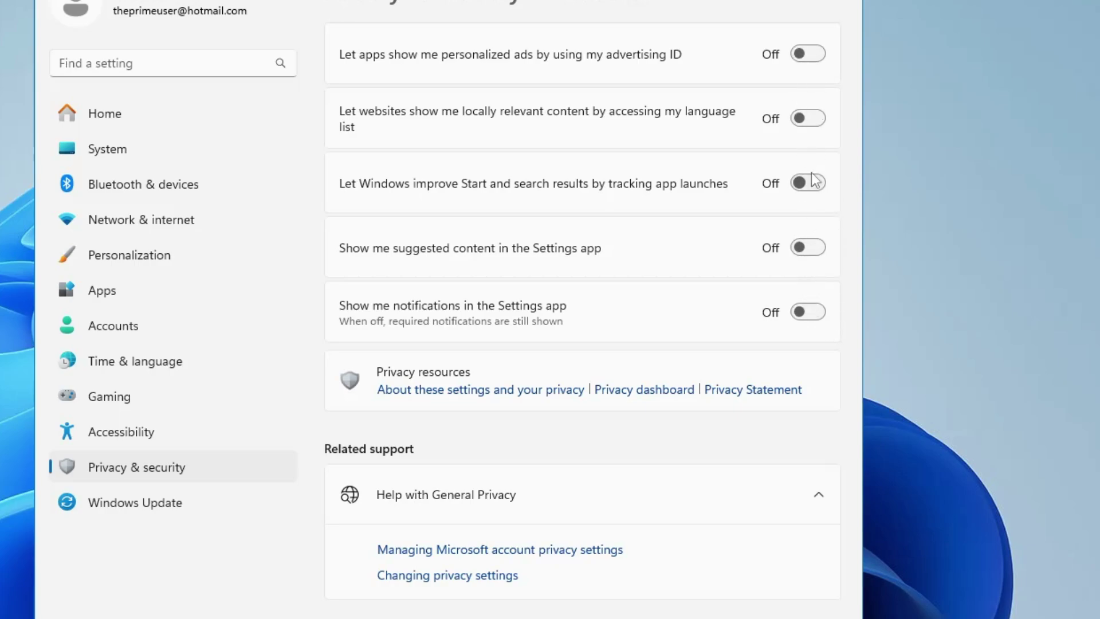
{"action": "key", "text": "alt+Left"}
{"action": "scroll", "coordinate": [418, 367], "scroll_direction": "down", "scroll_amount": 2}
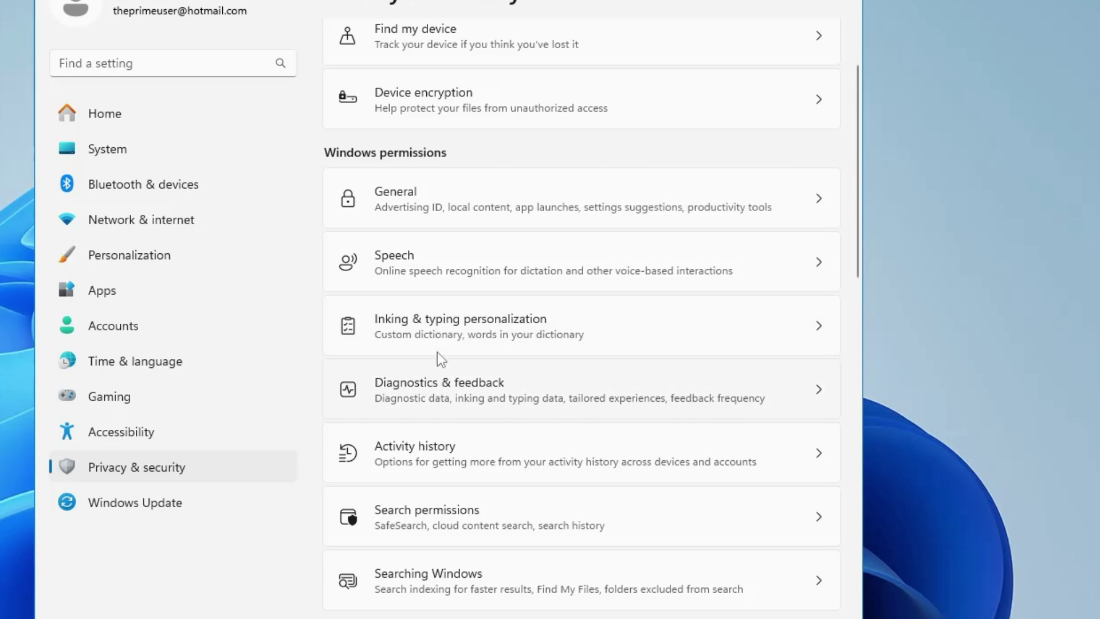
Confirm Location access is off under App permissions
{"action": "scroll", "coordinate": [491, 265], "scroll_direction": "down", "scroll_amount": 8}
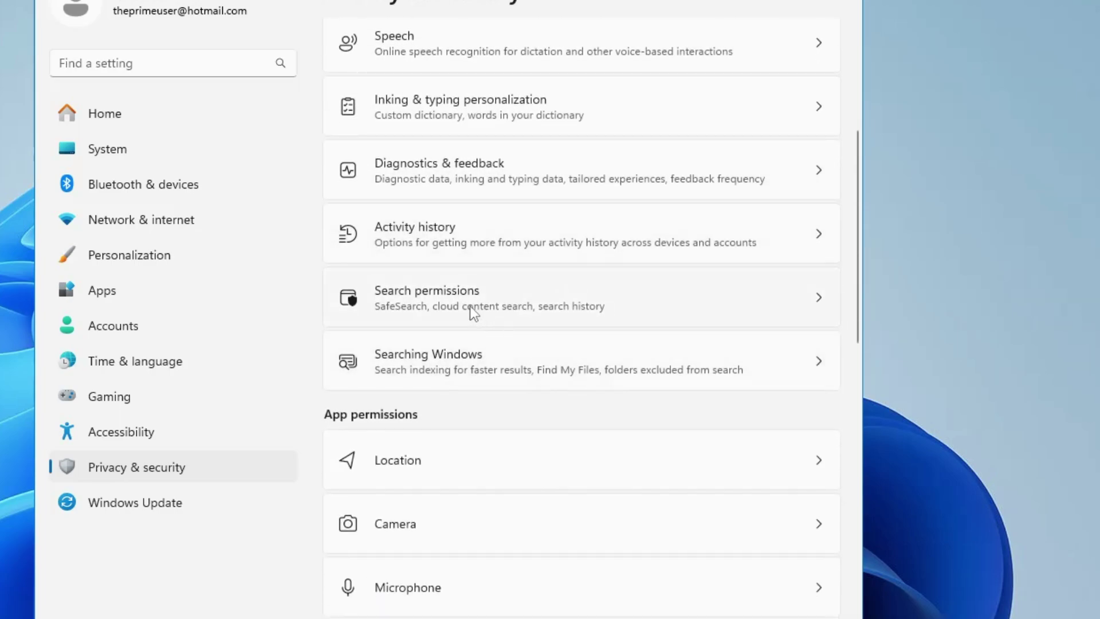
{"action": "scroll", "coordinate": [470, 306], "scroll_direction": "down", "scroll_amount": 2}
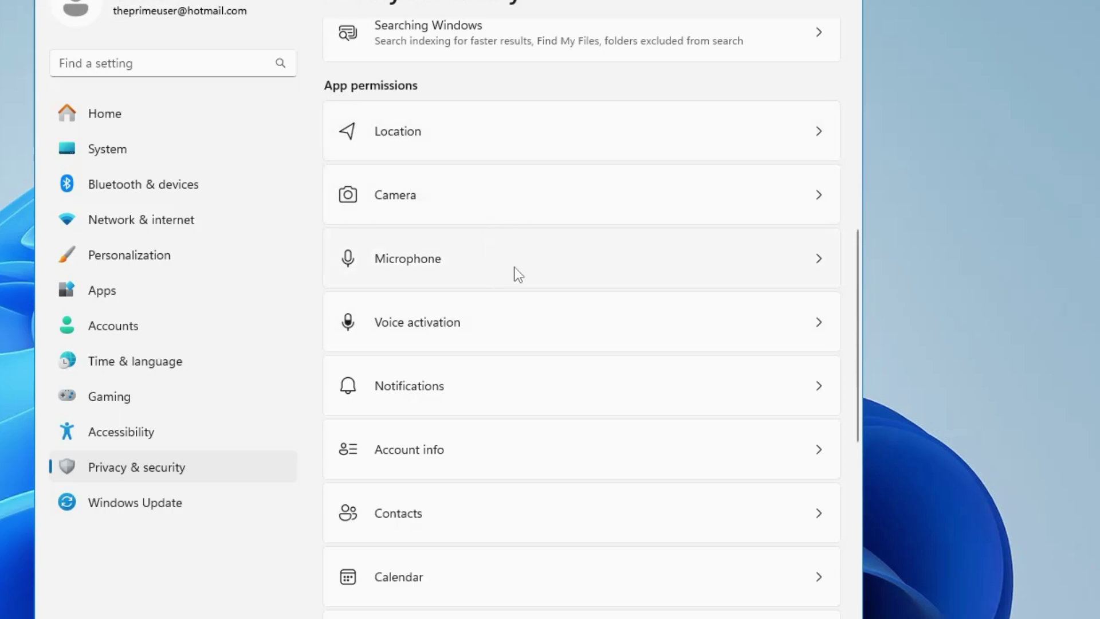
{"action": "left_click", "coordinate": [506, 146]}
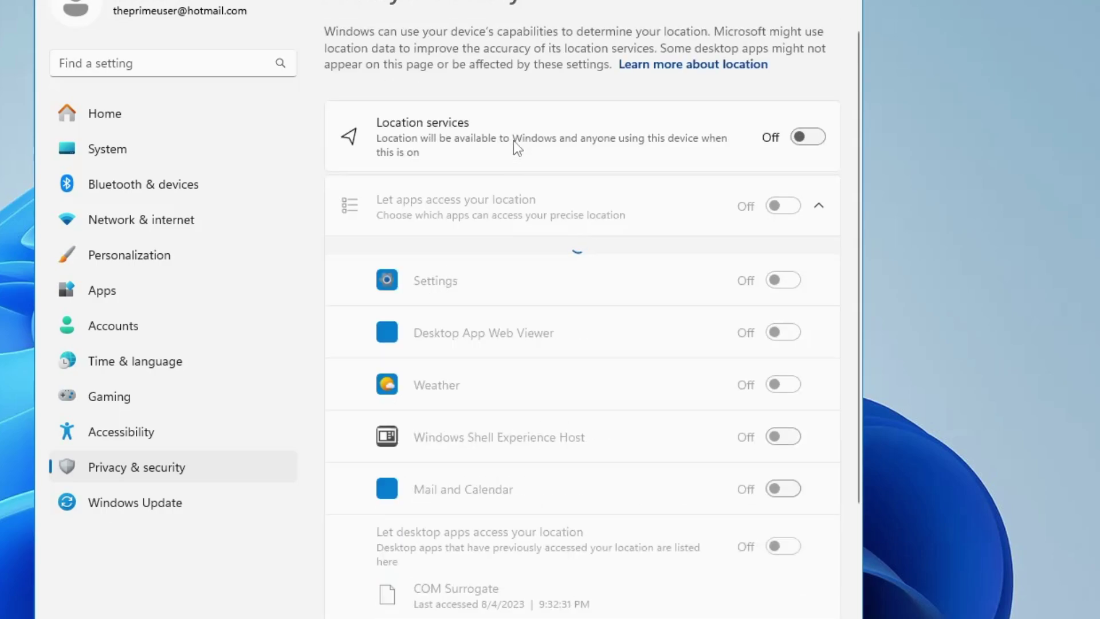
{"action": "key", "text": "alt+Left"}
Confirm Radios access is off and return to the Privacy & security list
{"action": "scroll", "coordinate": [481, 338], "scroll_direction": "down", "scroll_amount": 15}
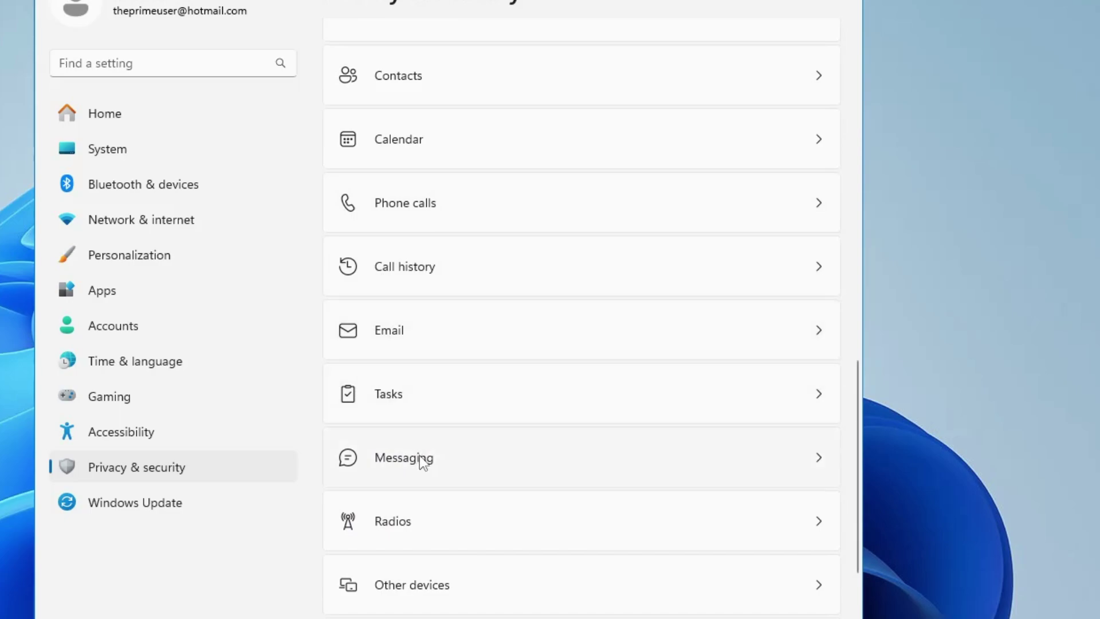
{"action": "left_click", "coordinate": [416, 517]}
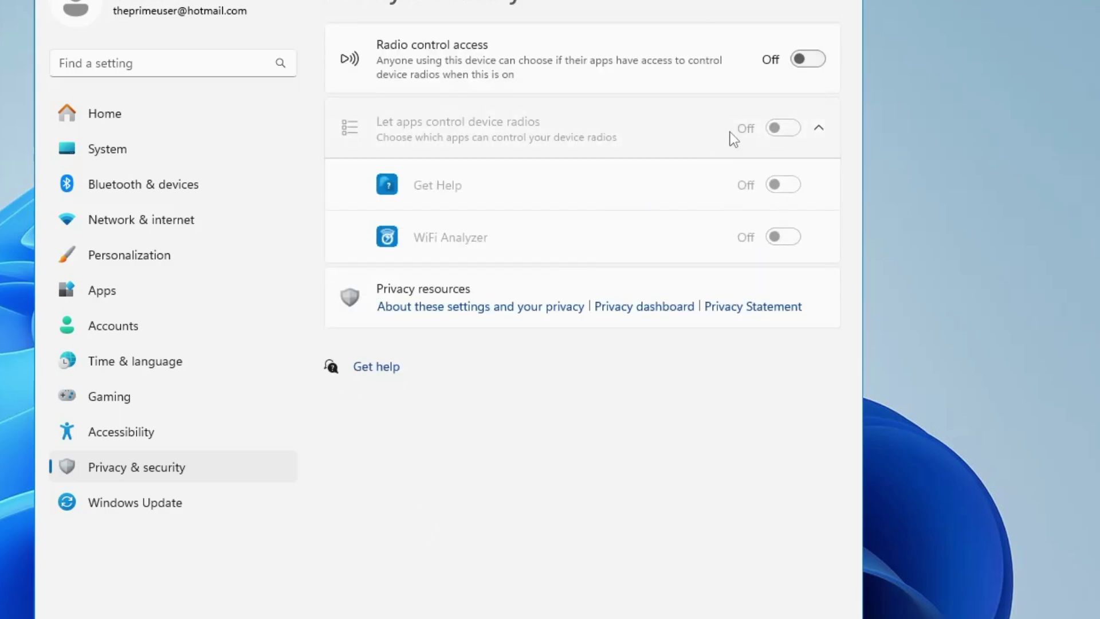
{"action": "key", "text": "alt+Left"}
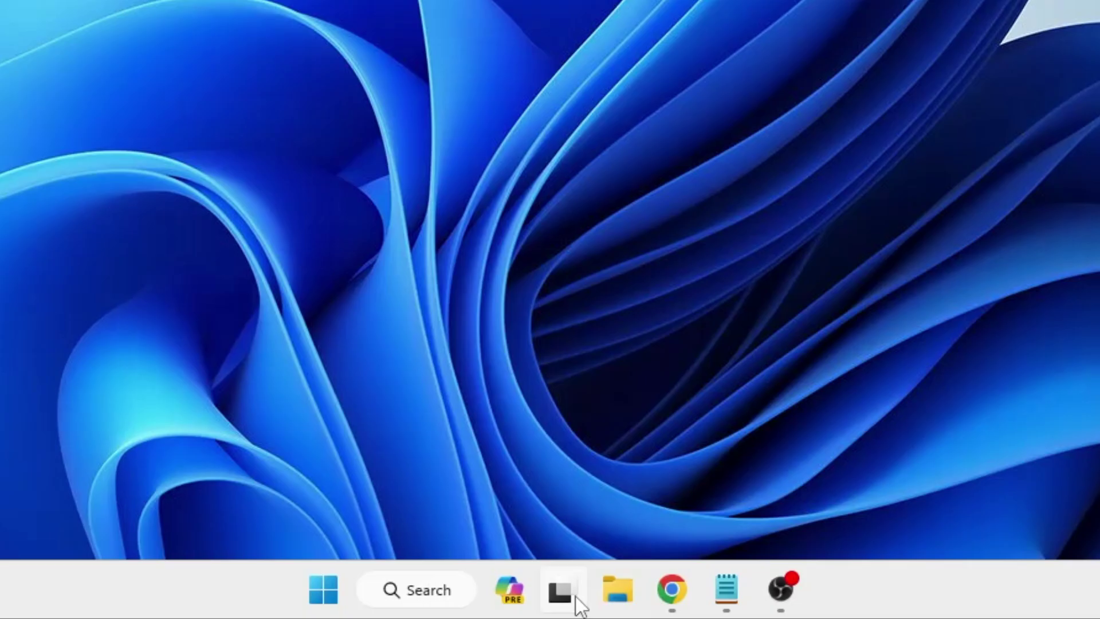
Open Taskbar settings from the taskbar's right-click menu
{"action": "mouse_move", "coordinate": [655, 597]}
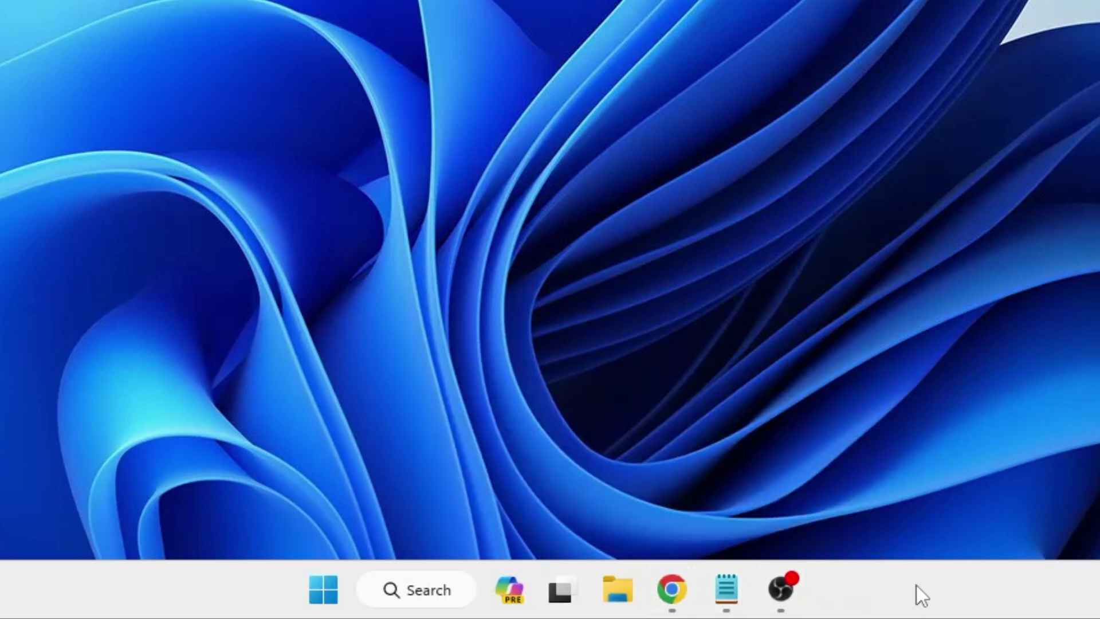
{"action": "right_click", "coordinate": [917, 596]}
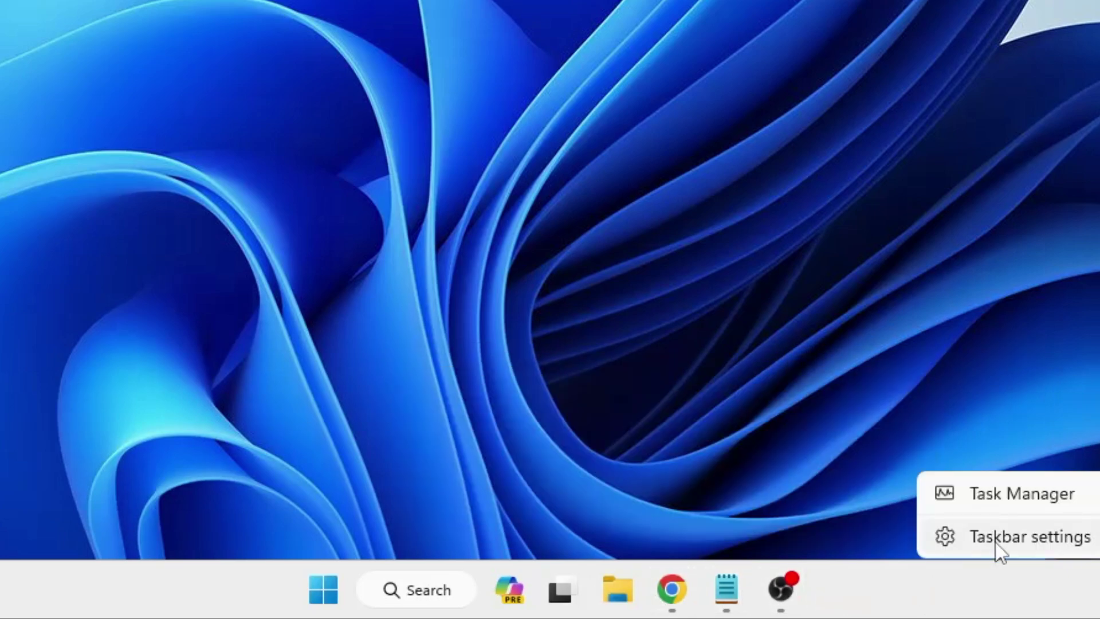
{"action": "left_click", "coordinate": [996, 542]}
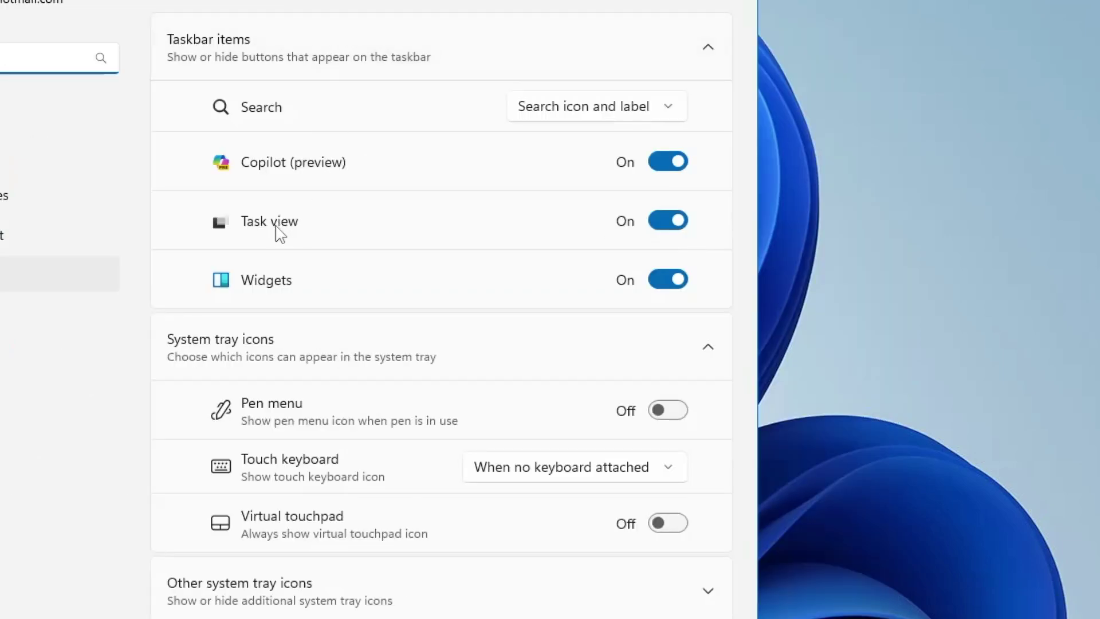
Turn off Task view and Widgets, keep Copilot on, and expand Other system tray icons
{"action": "left_click", "coordinate": [670, 226]}
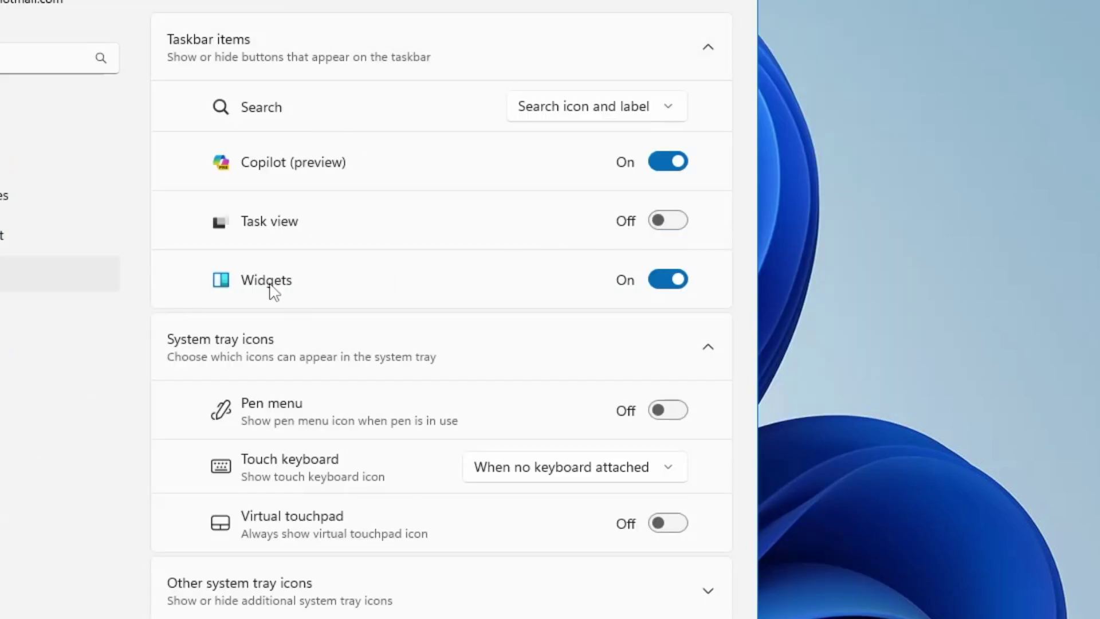
{"action": "left_click", "coordinate": [687, 285]}
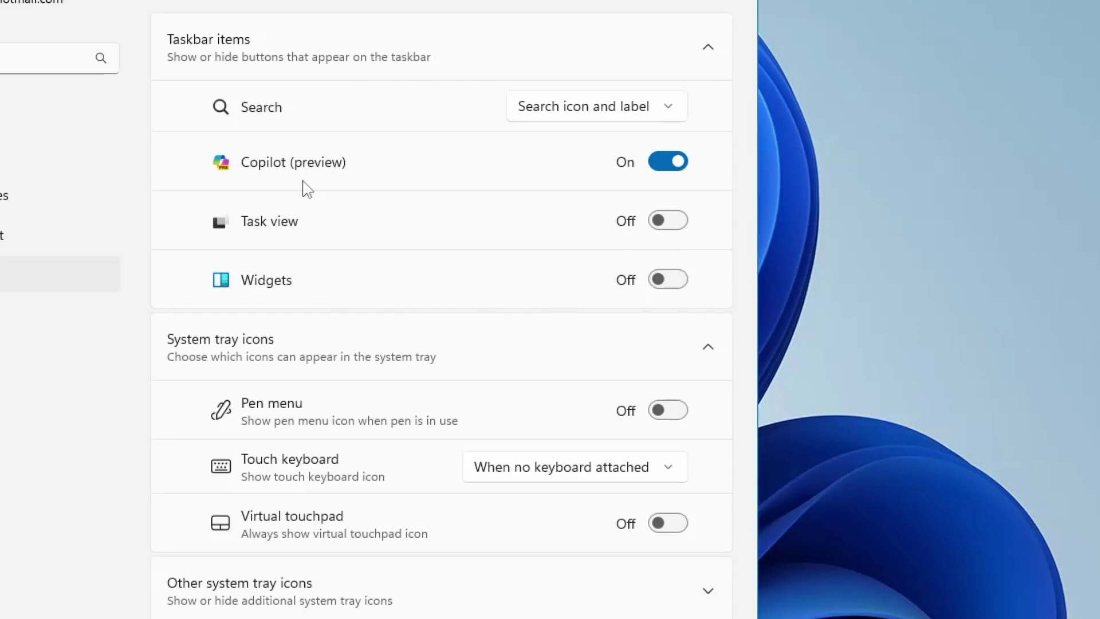
{"action": "left_click", "coordinate": [674, 171]}
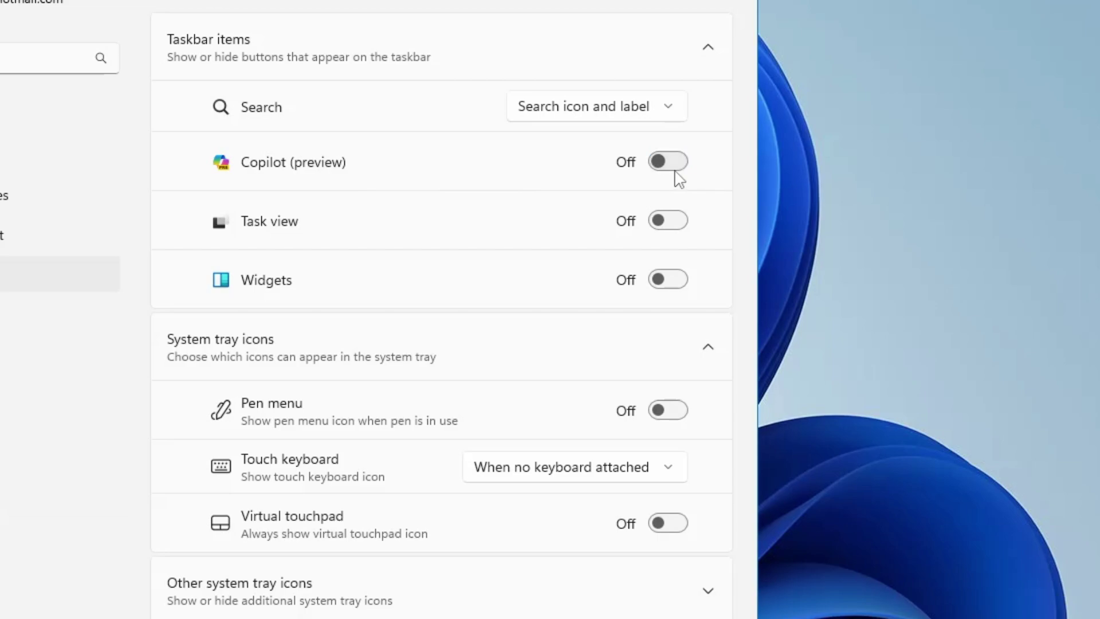
{"action": "left_click", "coordinate": [676, 172]}
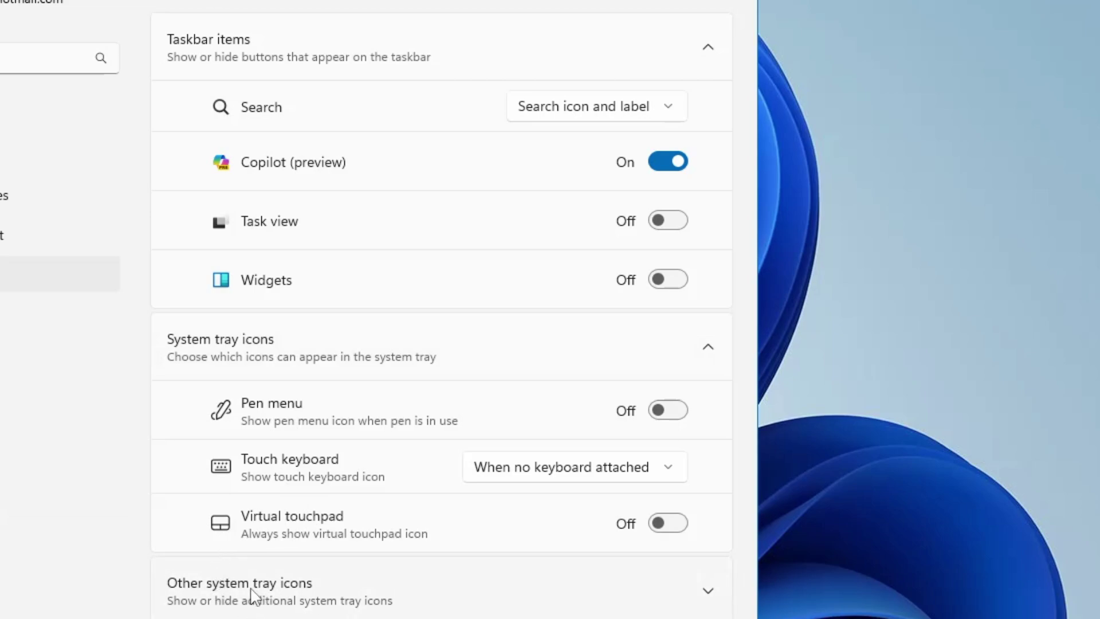
{"action": "left_click", "coordinate": [405, 589]}
{"action": "scroll", "coordinate": [405, 589], "scroll_direction": "down", "scroll_amount": 5}
{"action": "scroll", "coordinate": [408, 590], "scroll_direction": "down", "scroll_amount": 2}
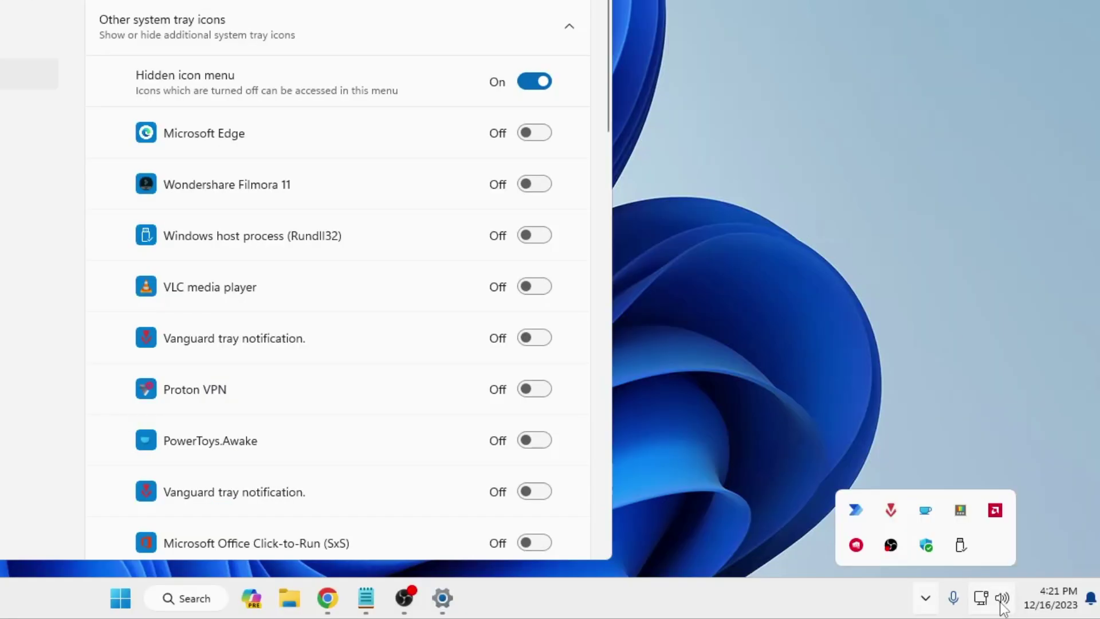
{"action": "left_click", "coordinate": [925, 596]}
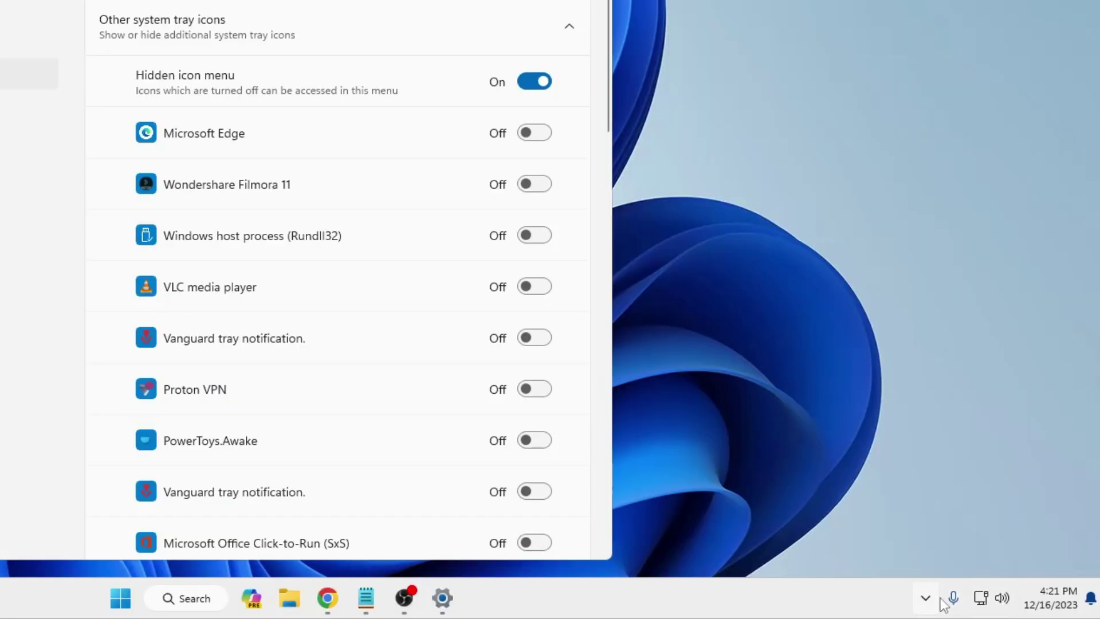
{"action": "scroll", "coordinate": [409, 186], "scroll_direction": "down", "scroll_amount": 4}
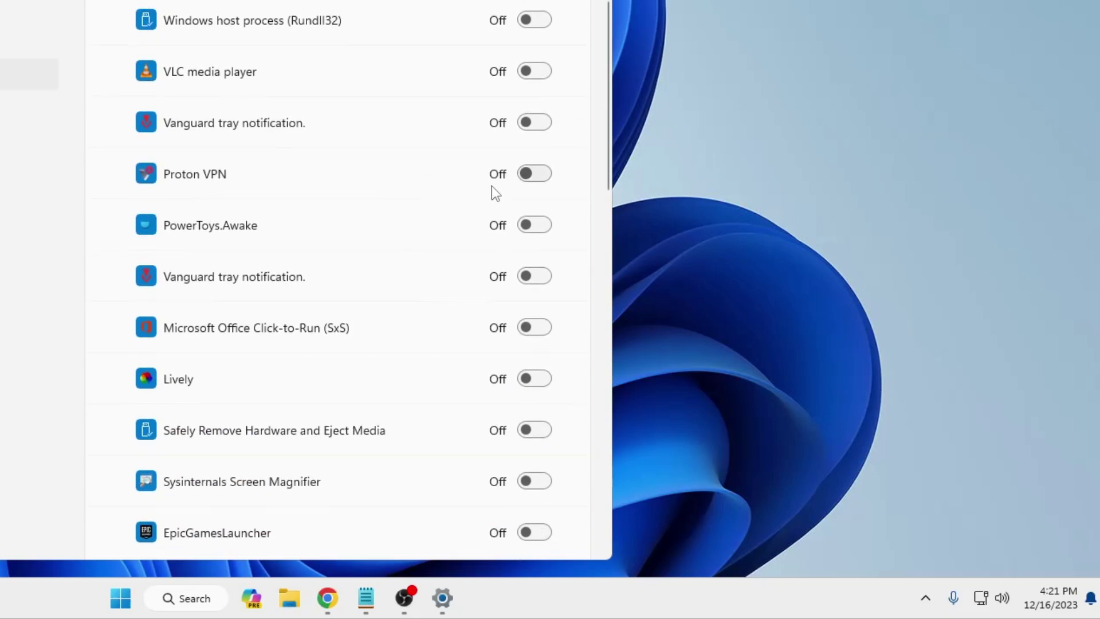
{"action": "scroll", "coordinate": [493, 191], "scroll_direction": "down", "scroll_amount": 10}
{"action": "scroll", "coordinate": [485, 255], "scroll_direction": "down", "scroll_amount": 8}
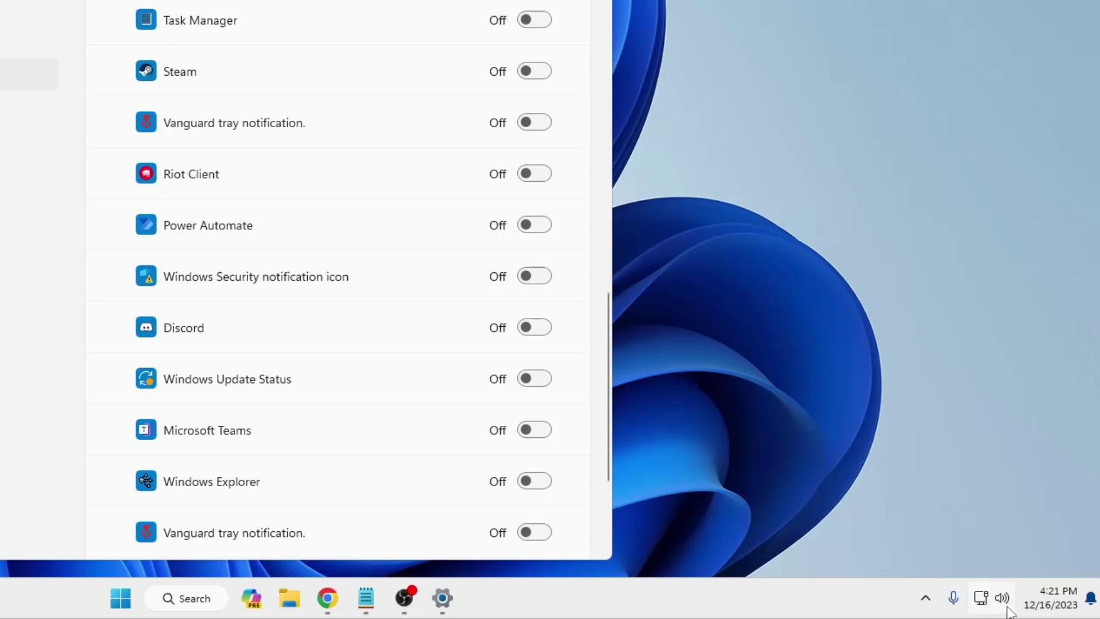
{"action": "scroll", "coordinate": [584, 285], "scroll_direction": "down", "scroll_amount": 5}
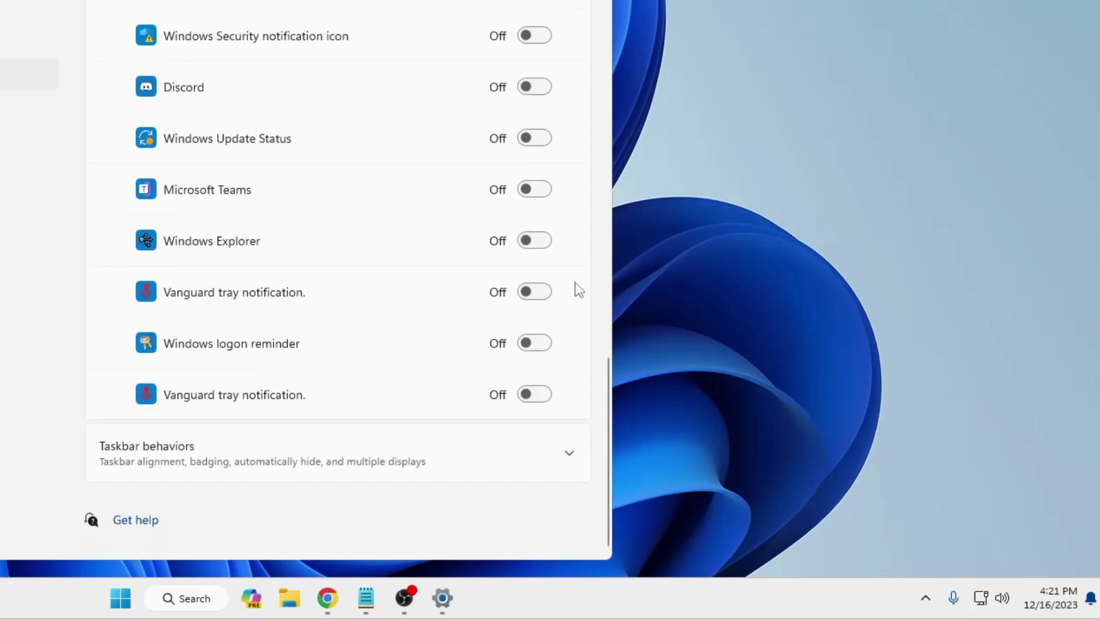
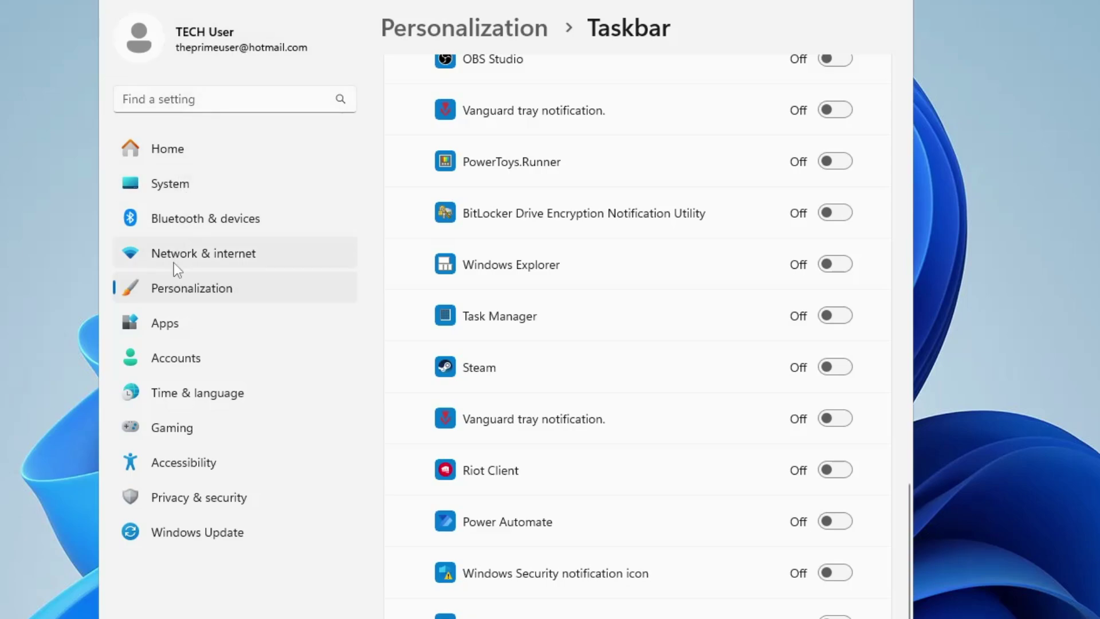
From Accounts > Other users, start adding a user without a Microsoft account
{"action": "left_click", "coordinate": [185, 361]}
{"action": "scroll", "coordinate": [511, 358], "scroll_direction": "down", "scroll_amount": 3}
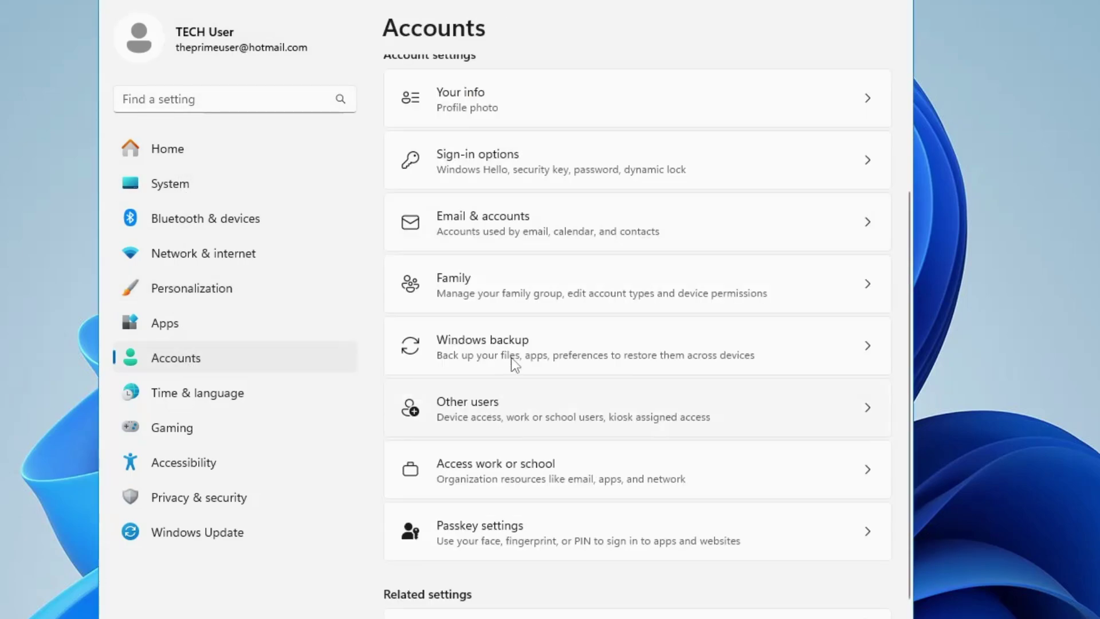
{"action": "left_click", "coordinate": [501, 415]}
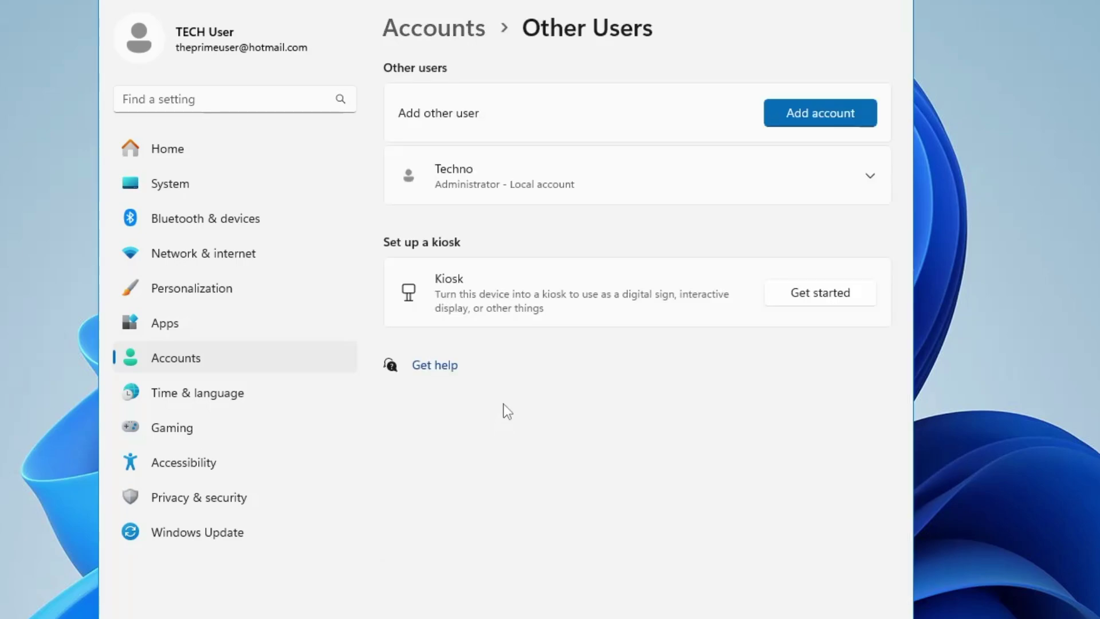
{"action": "left_click", "coordinate": [820, 114]}
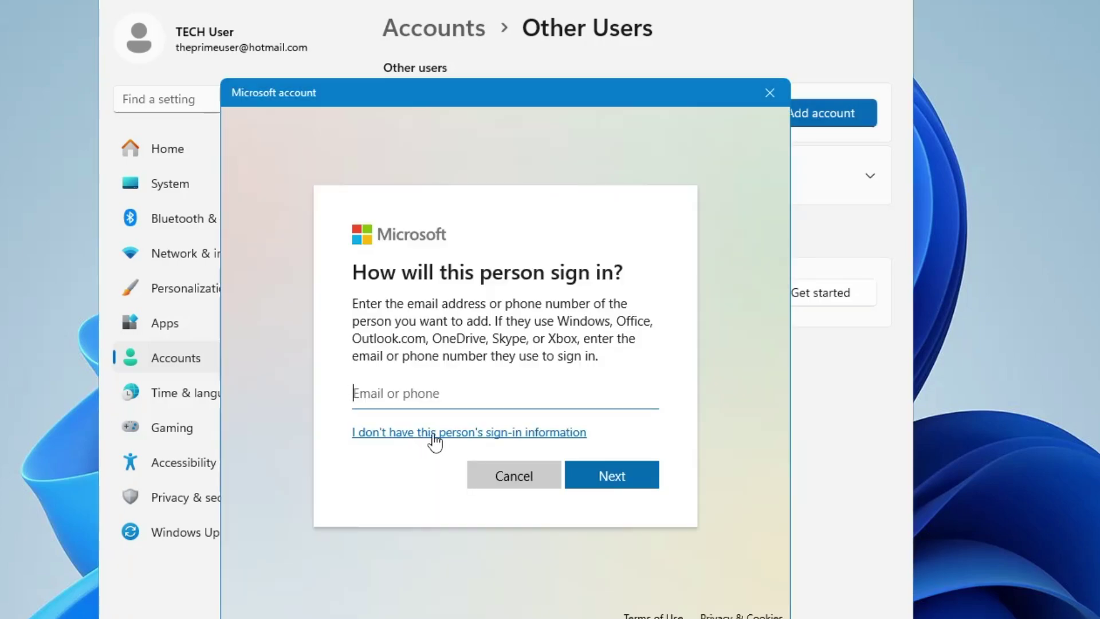
{"action": "left_click", "coordinate": [459, 433]}
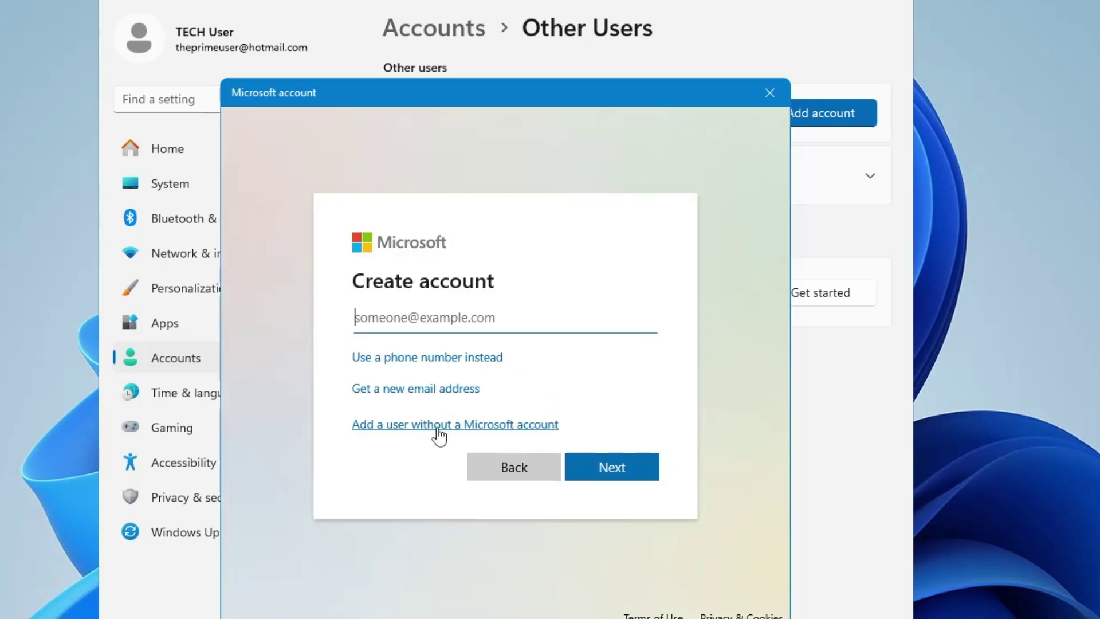
{"action": "left_click", "coordinate": [486, 428]}
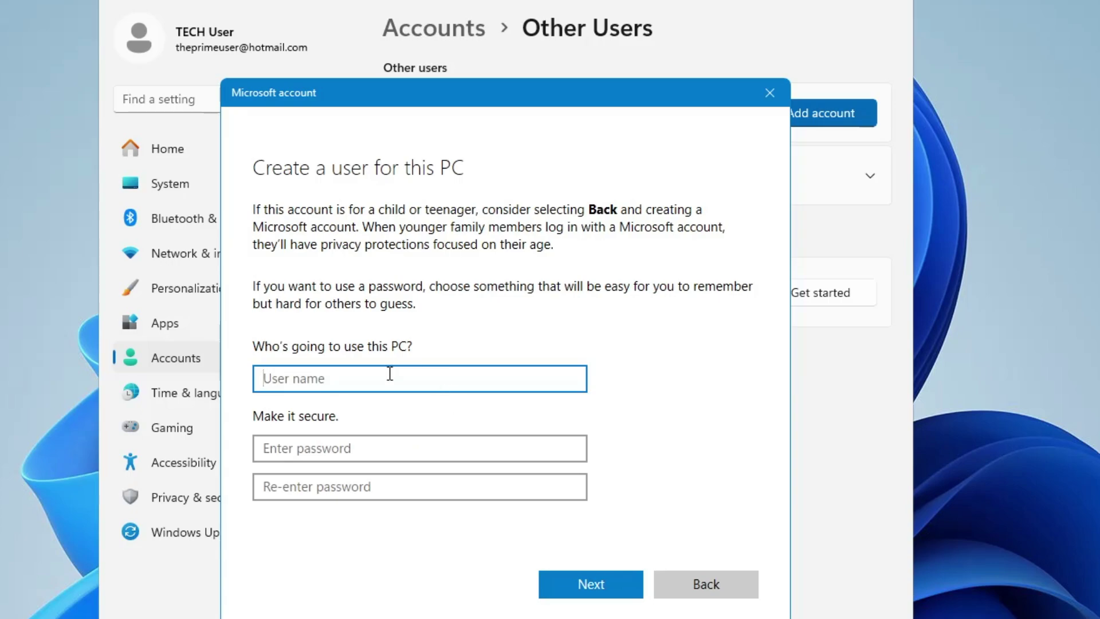
Name the local account 'Geek', enter and confirm its password, and create it
{"action": "type", "text": "G"}
{"action": "key", "text": "BackSpace"}
{"action": "type", "text": "Geek"}
{"action": "left_click", "coordinate": [350, 446]}
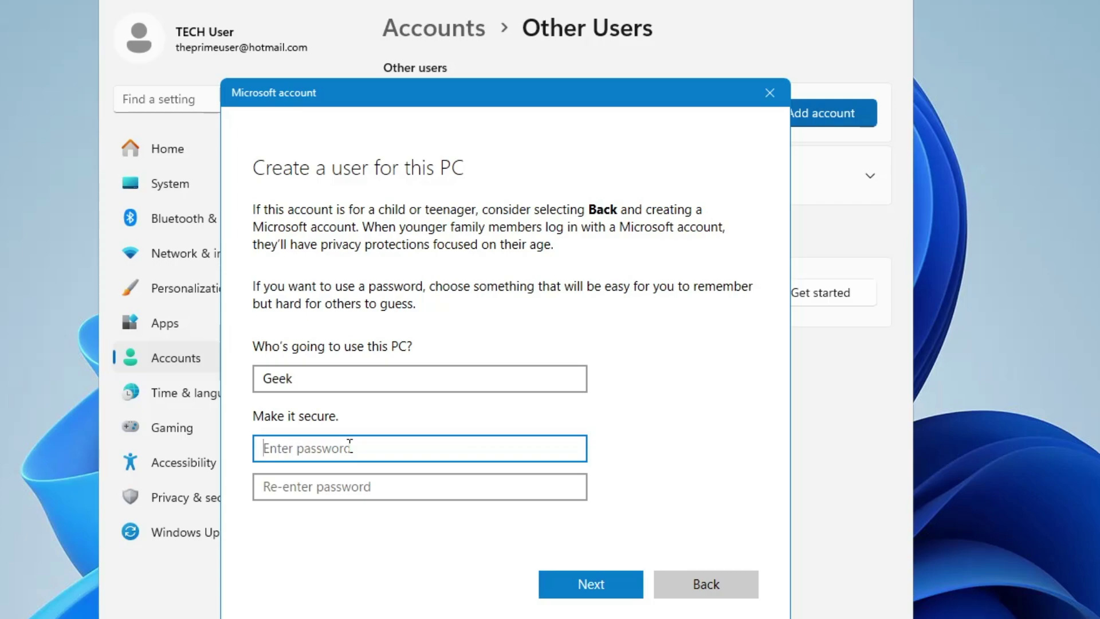
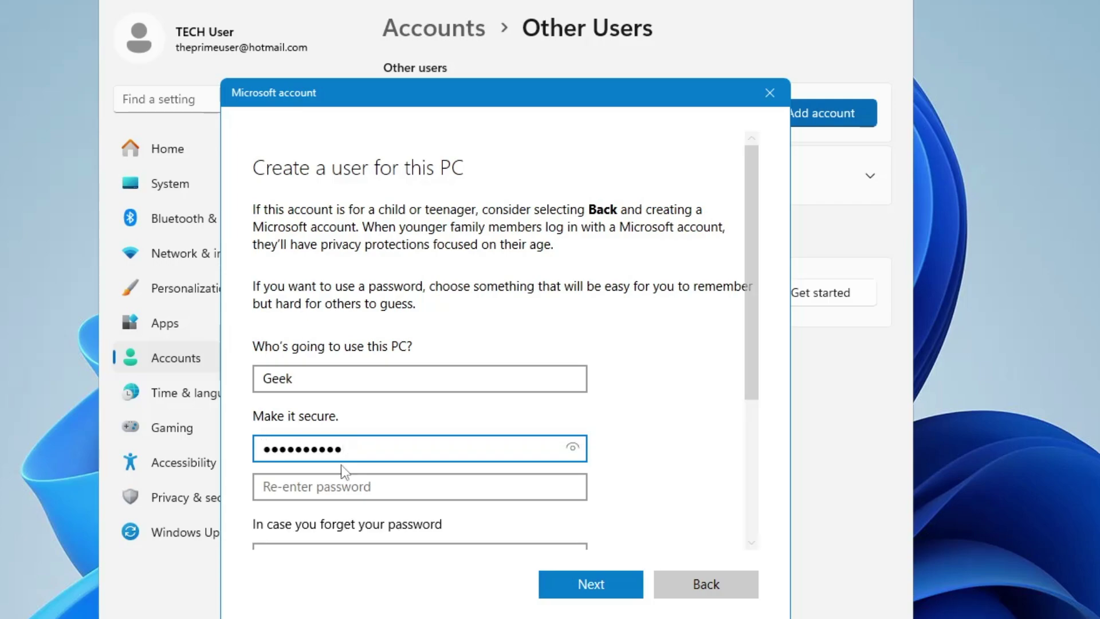
{"action": "left_click", "coordinate": [351, 486]}
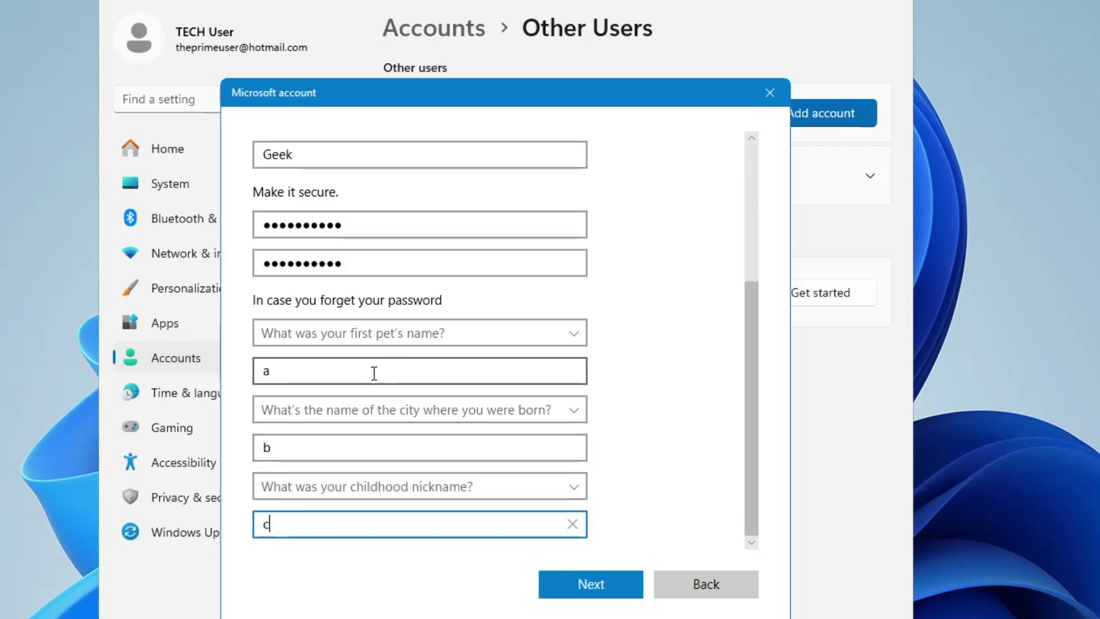
{"action": "left_click", "coordinate": [591, 585]}
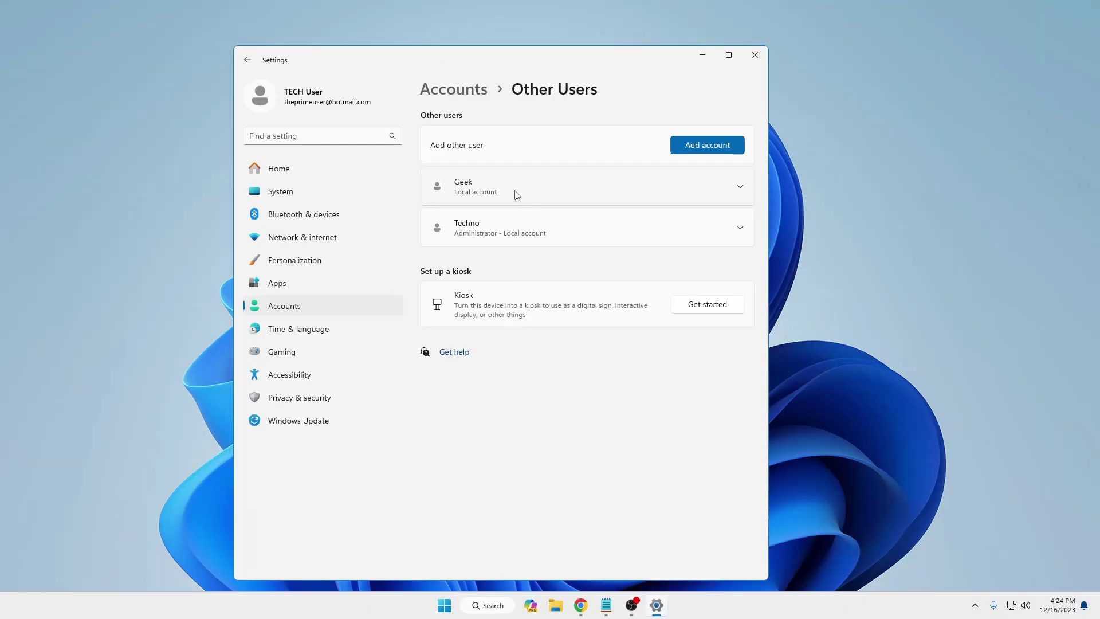
Check the Start menu's account switcher to confirm Geek is listed
{"action": "left_click", "coordinate": [447, 609]}
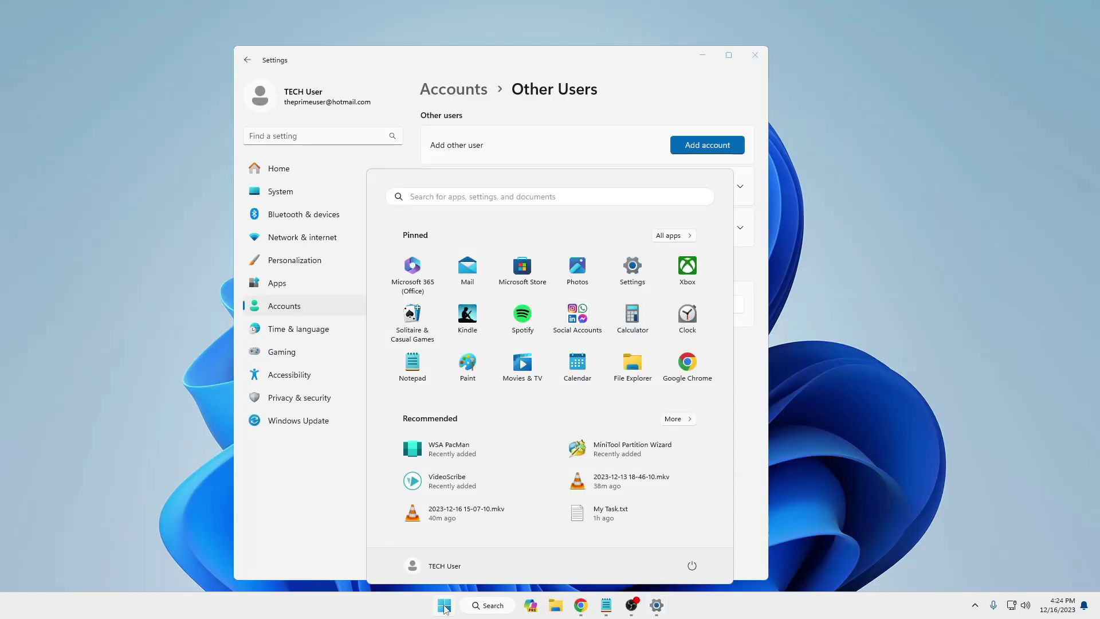
{"action": "left_click", "coordinate": [416, 570]}
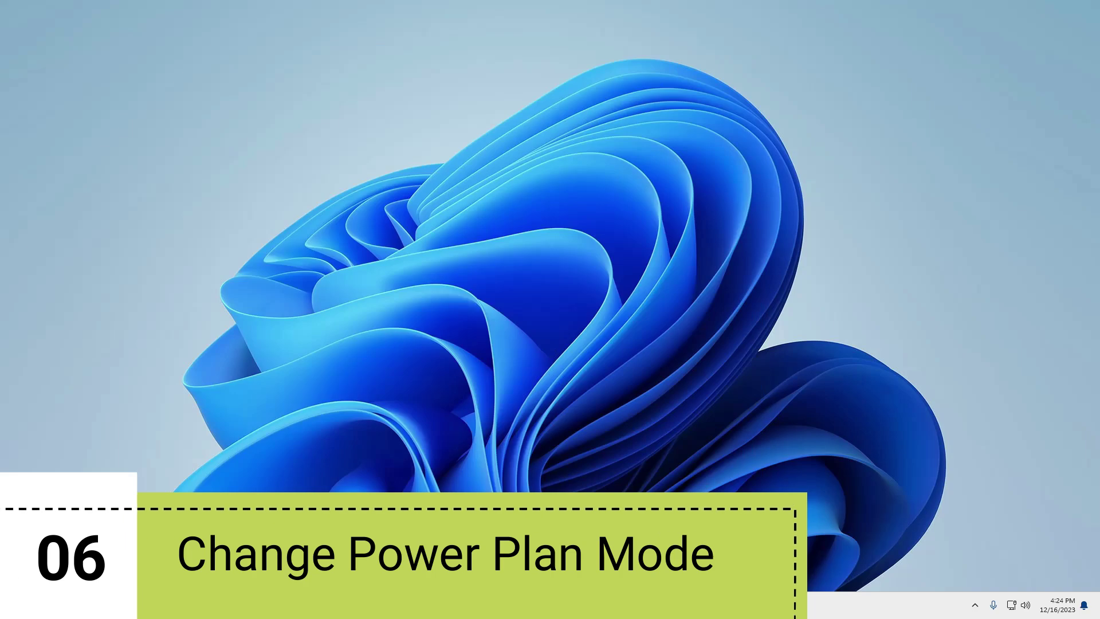
Open Power Options by running powercfg.cpl from Windows search
{"action": "key", "text": "super+s"}
{"action": "type", "text": "p"}
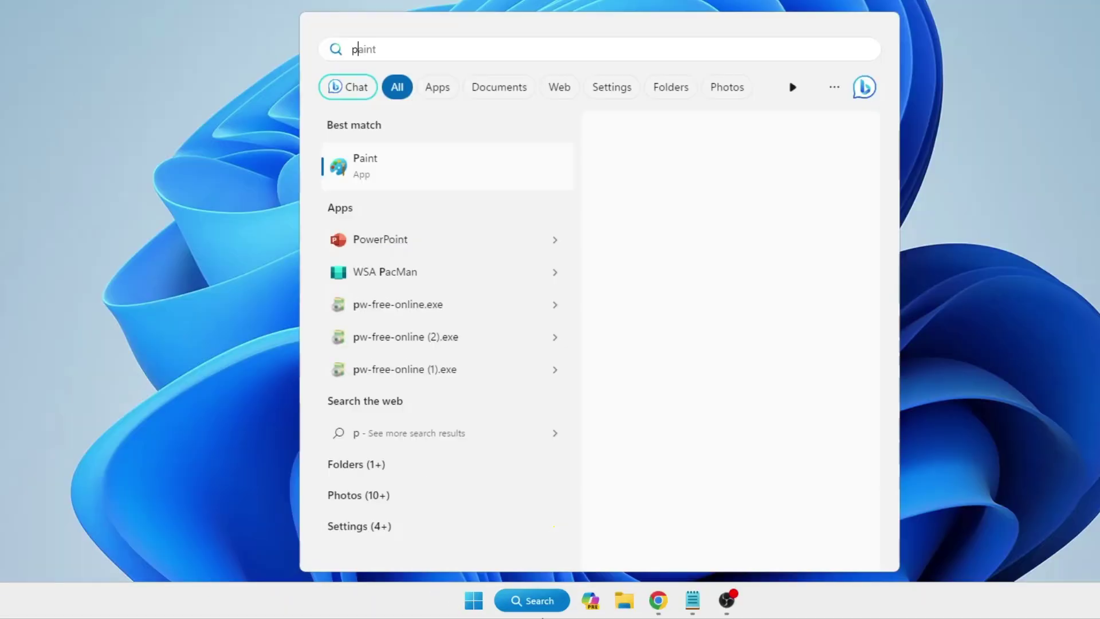
{"action": "type", "text": "owercfg"}
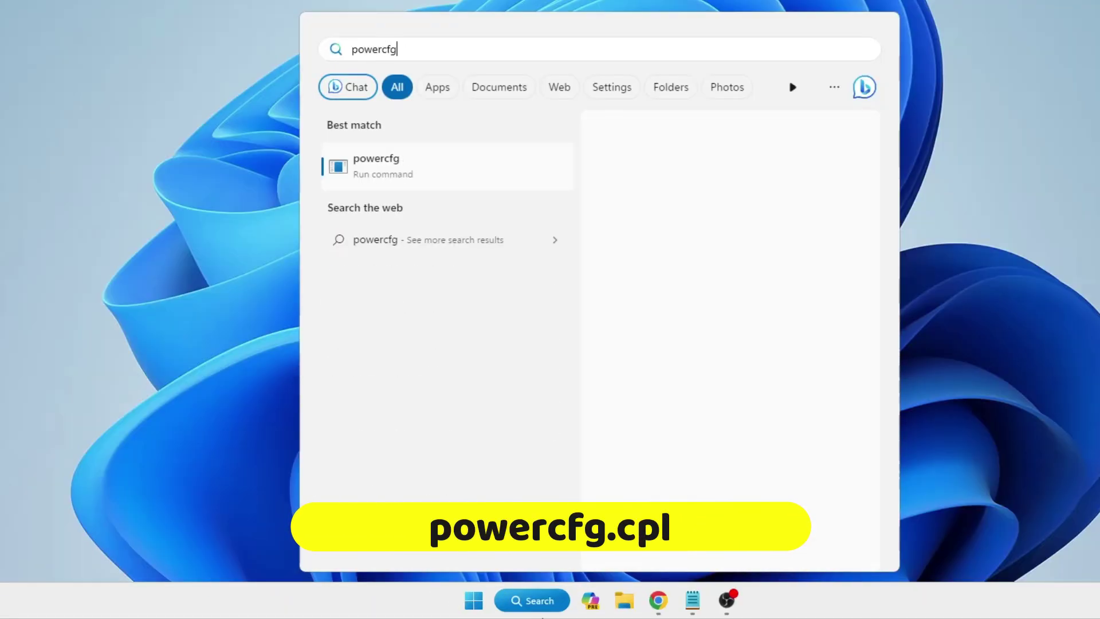
{"action": "type", "text": ".cpl"}
{"action": "key", "text": "Return"}
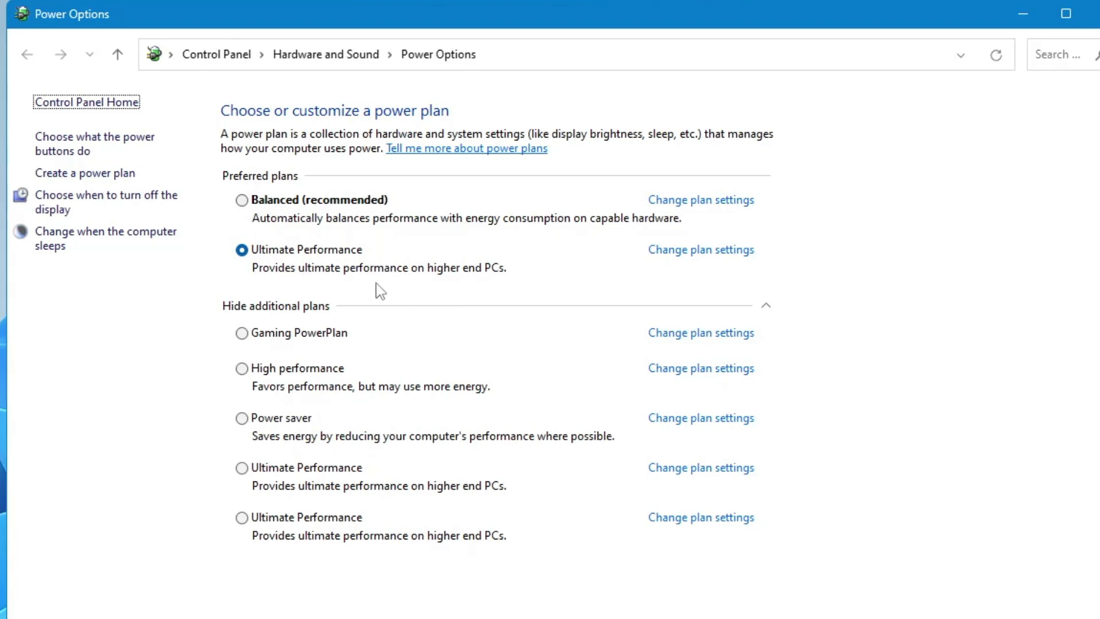
Make High performance the active power plan, via Balanced and Power saver
{"action": "left_click", "coordinate": [762, 309]}
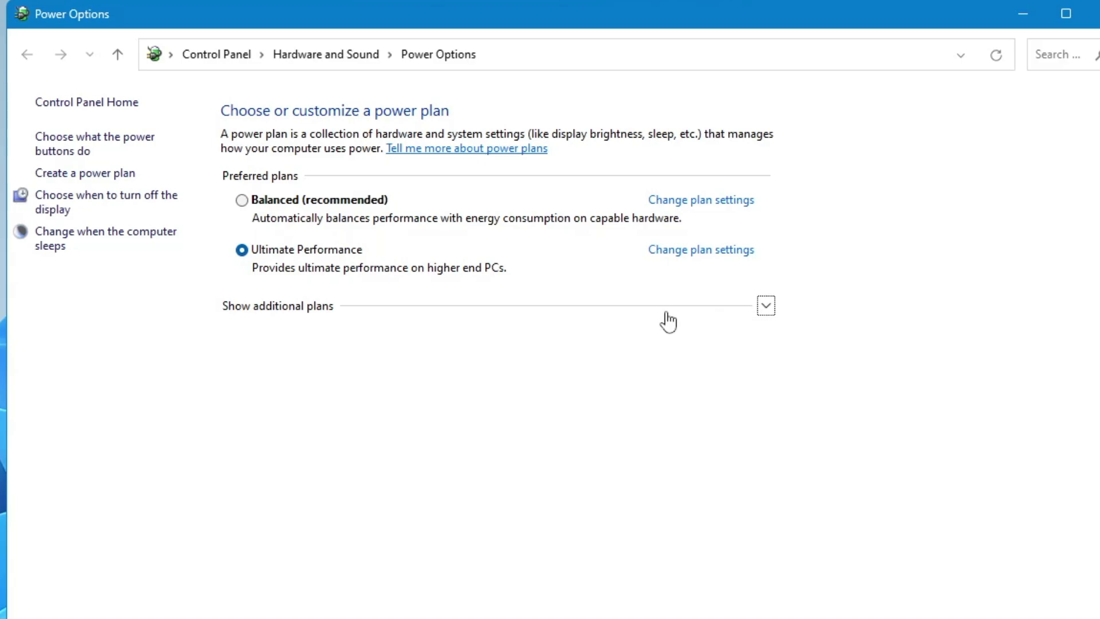
{"action": "left_click", "coordinate": [243, 201]}
{"action": "left_click", "coordinate": [258, 305]}
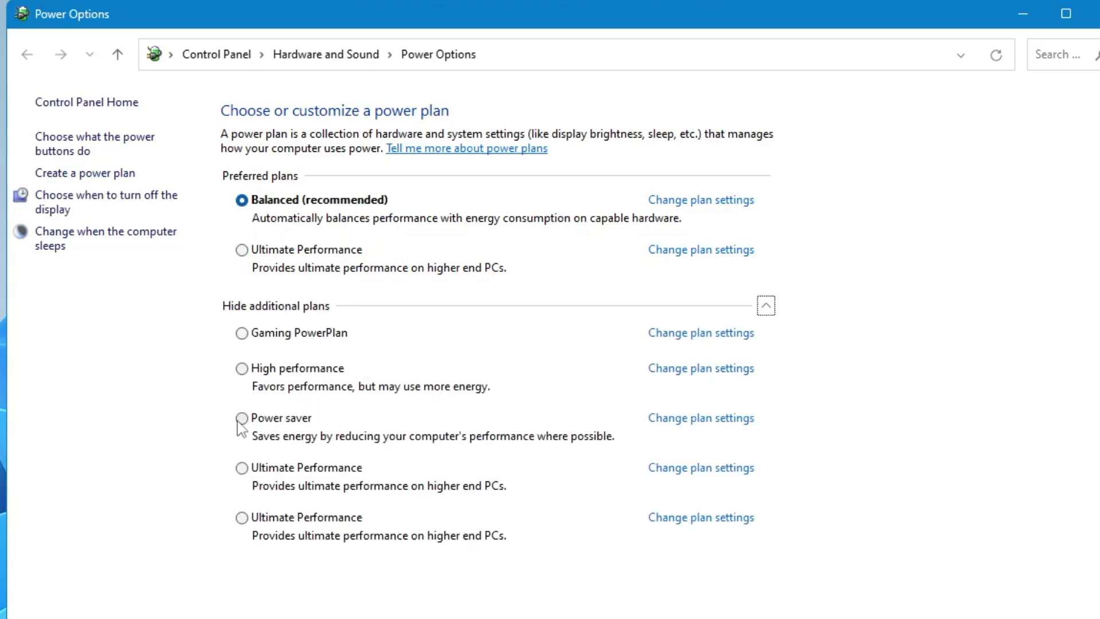
{"action": "left_click", "coordinate": [242, 419]}
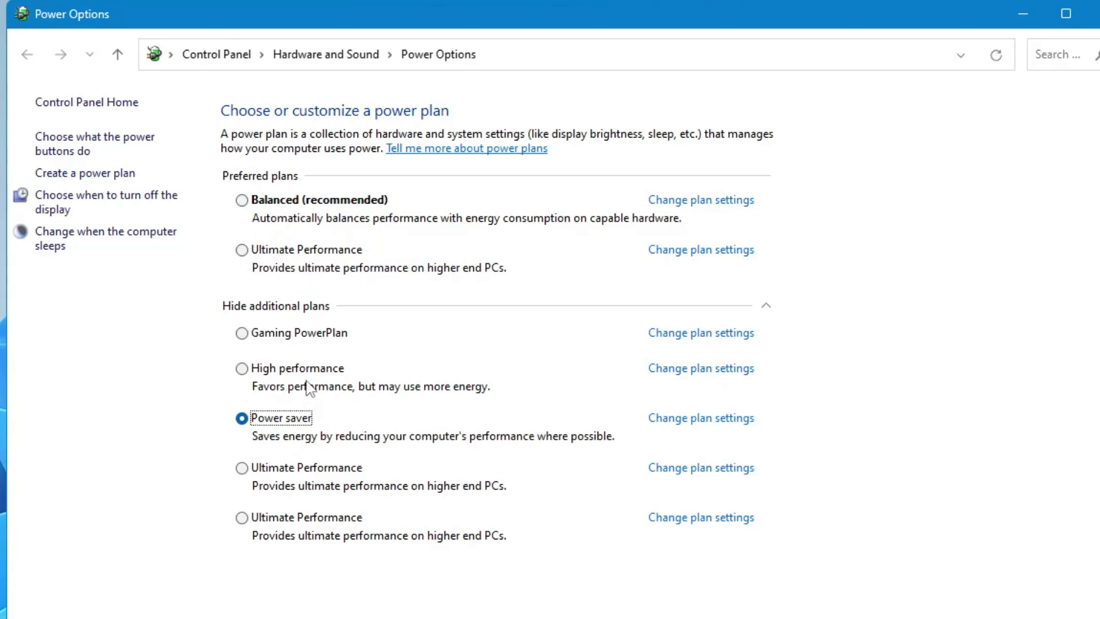
{"action": "left_click", "coordinate": [244, 370]}
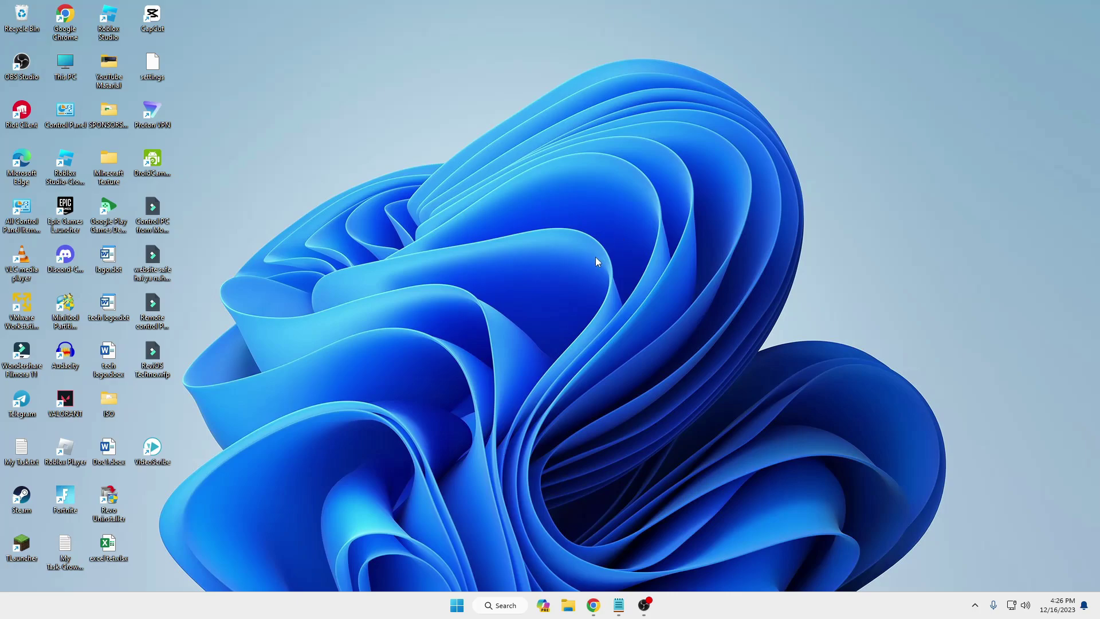
Create a desktop folder named with the GUID {ED7BA470-8E54-465E-825C-99712043E01C}
{"action": "right_click", "coordinate": [572, 229]}
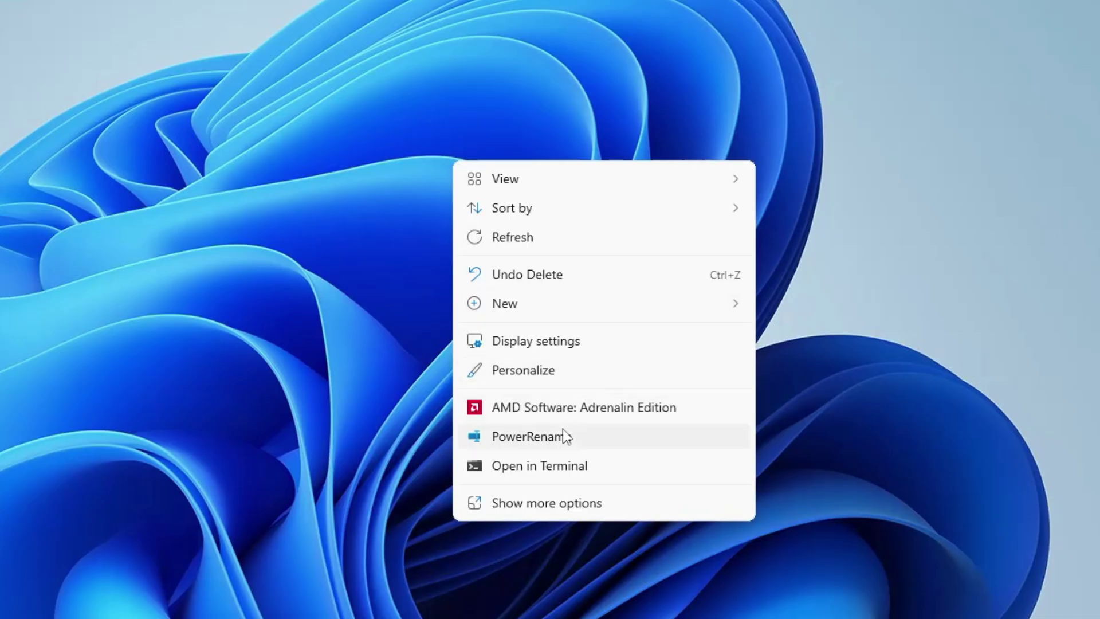
{"action": "mouse_move", "coordinate": [554, 296]}
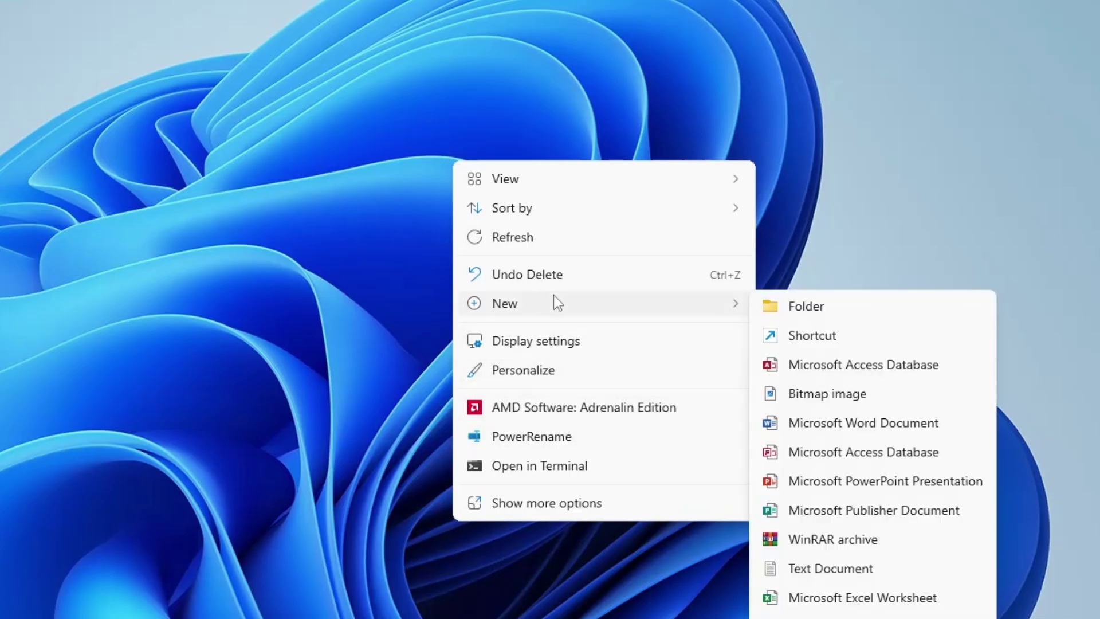
{"action": "left_click", "coordinate": [793, 306]}
{"action": "key", "text": "BackSpace"}
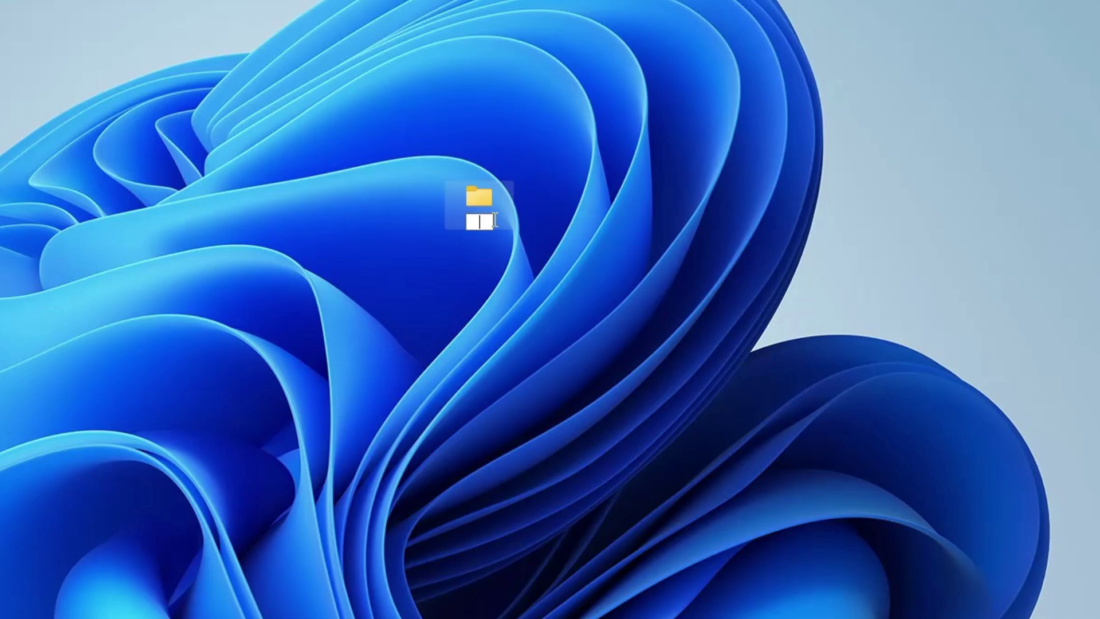
{"action": "type", "text": "{ED7BA470-8E54-465E-825C-99712043E01C}"}
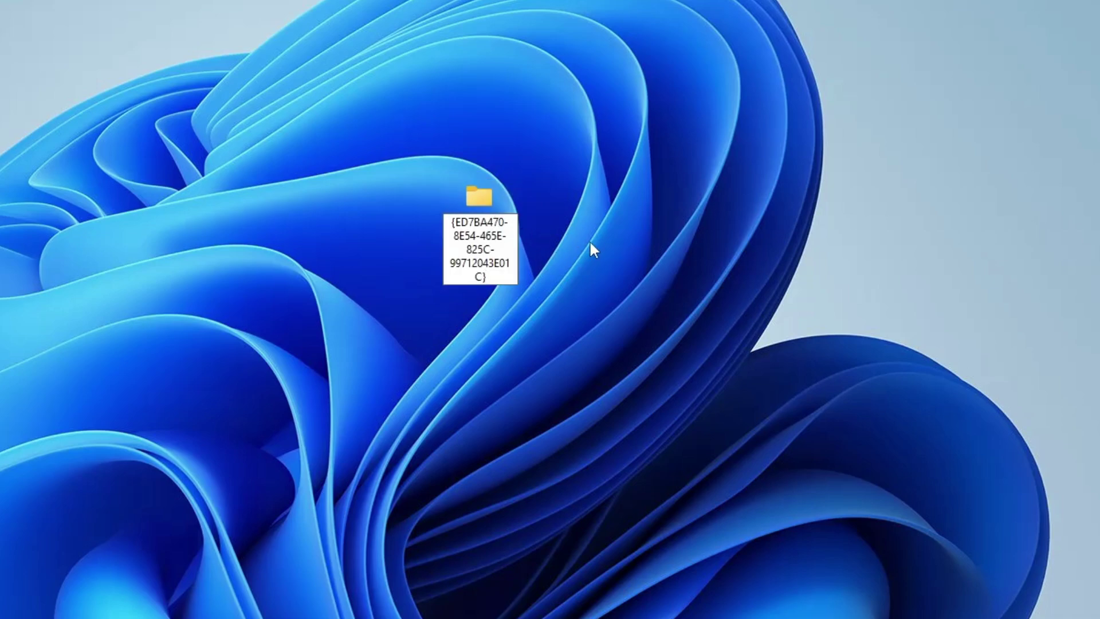
{"action": "key", "text": "Return"}
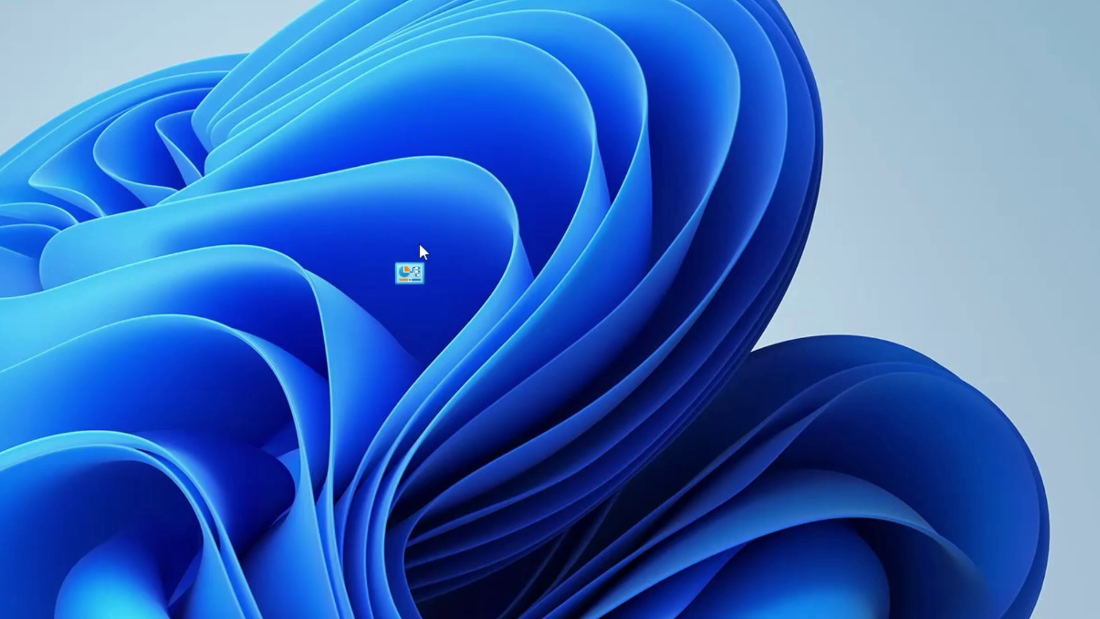
{"action": "double_click", "coordinate": [423, 279]}
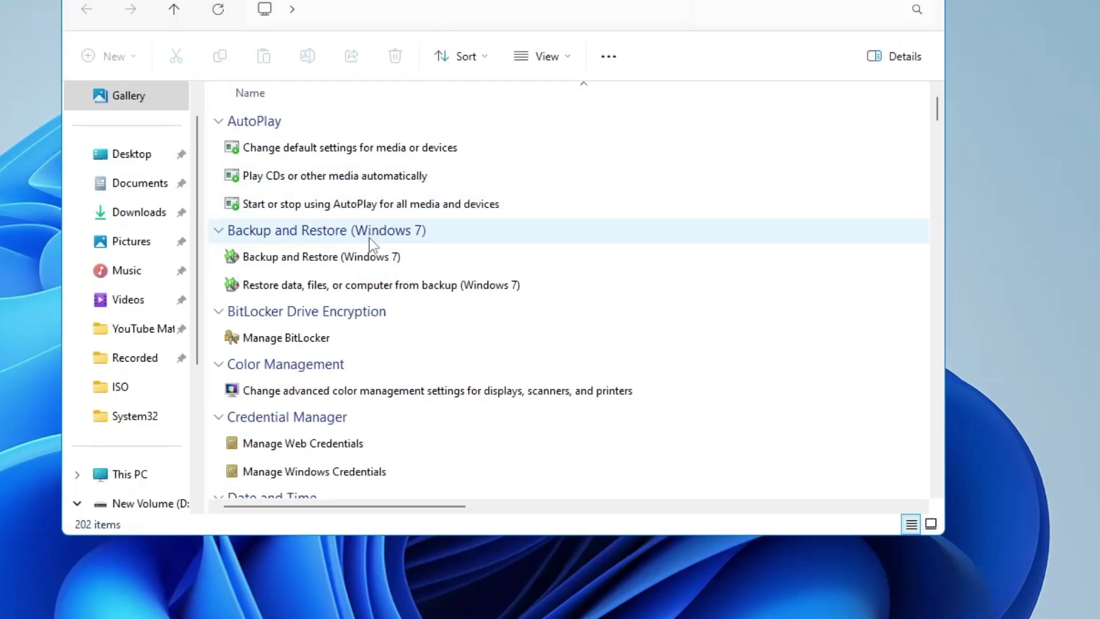
{"action": "scroll", "coordinate": [369, 238], "scroll_direction": "down", "scroll_amount": 3}
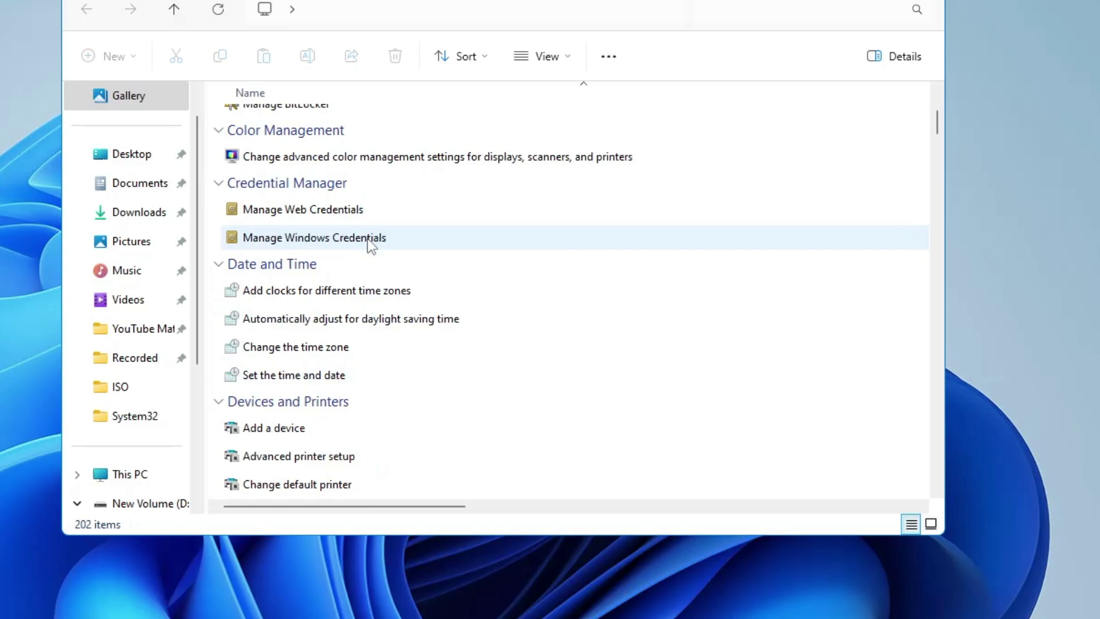
{"action": "scroll", "coordinate": [366, 238], "scroll_direction": "down", "scroll_amount": 11}
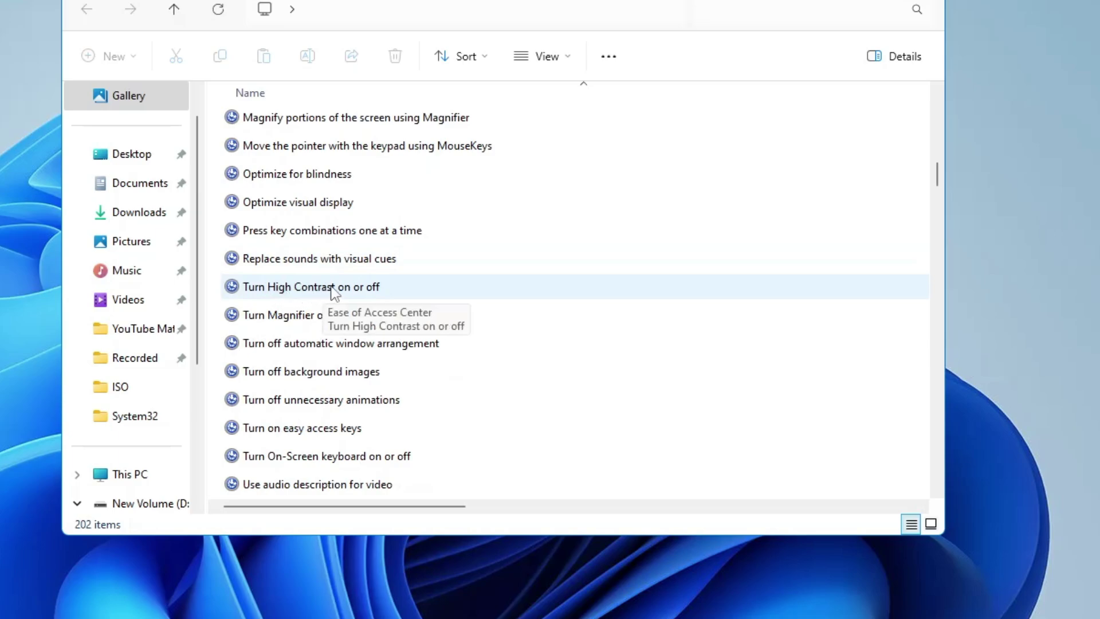
{"action": "scroll", "coordinate": [318, 323], "scroll_direction": "down", "scroll_amount": 2}
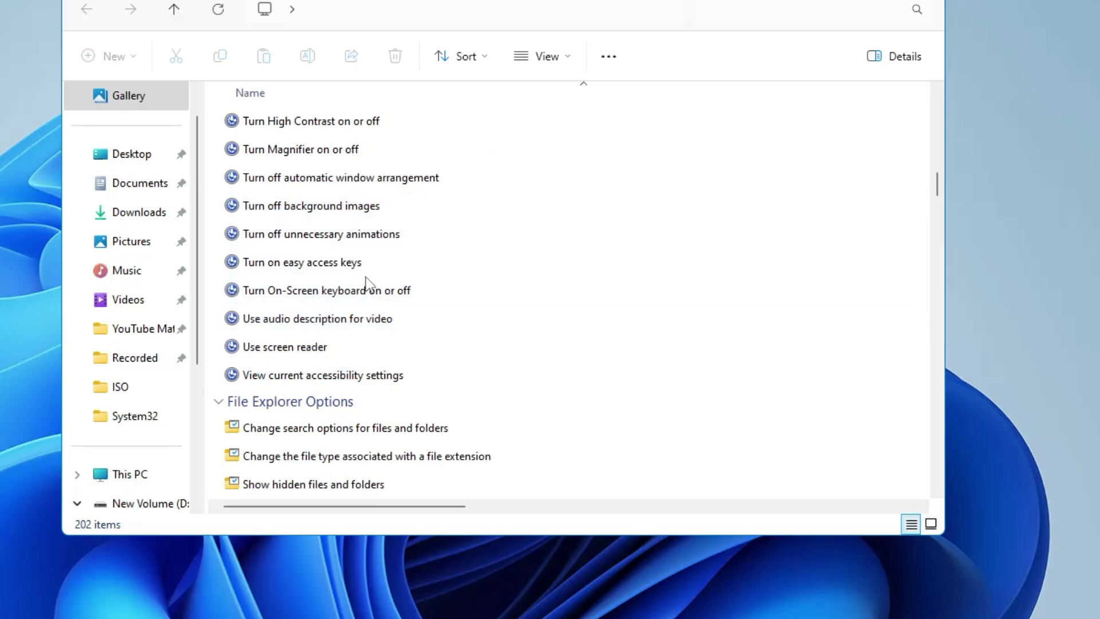
{"action": "scroll", "coordinate": [364, 284], "scroll_direction": "down", "scroll_amount": 7}
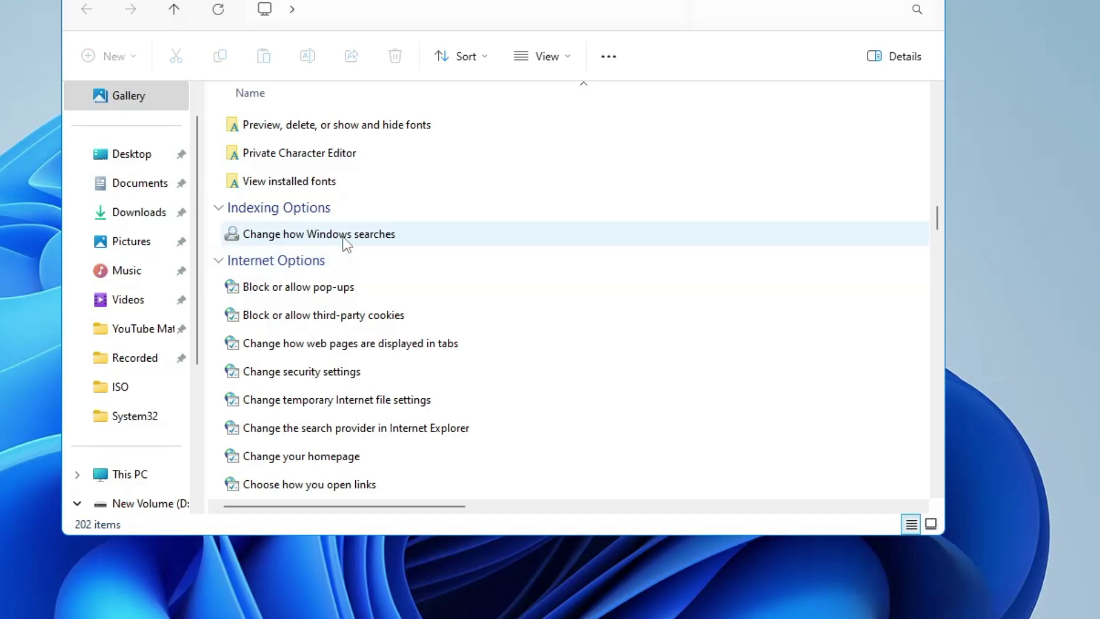
{"action": "right_click", "coordinate": [326, 294]}
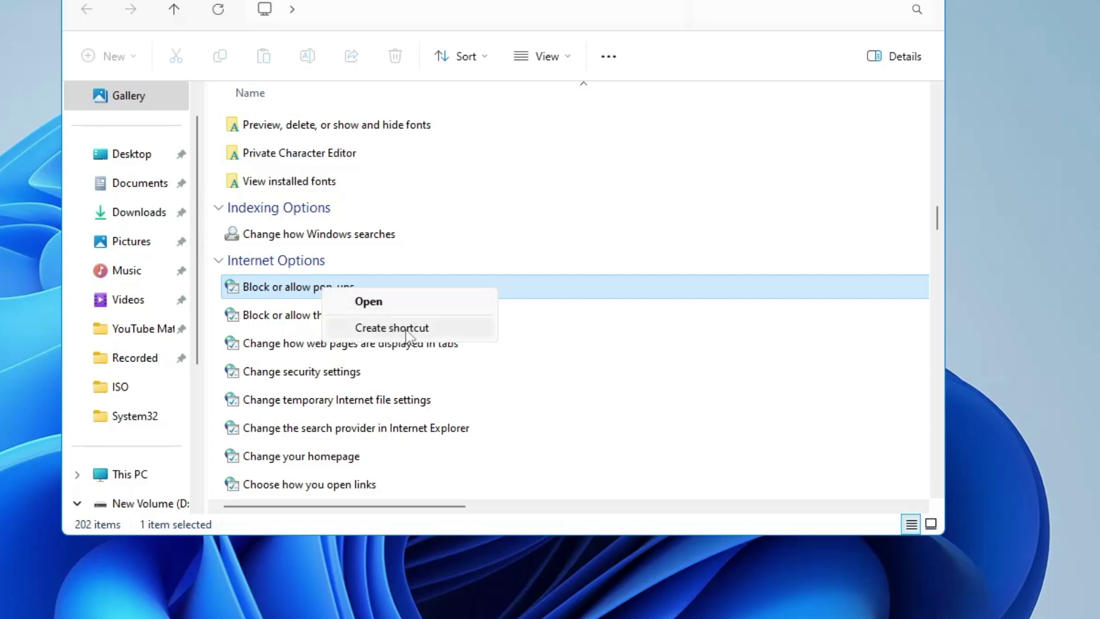
{"action": "left_click", "coordinate": [486, 246]}
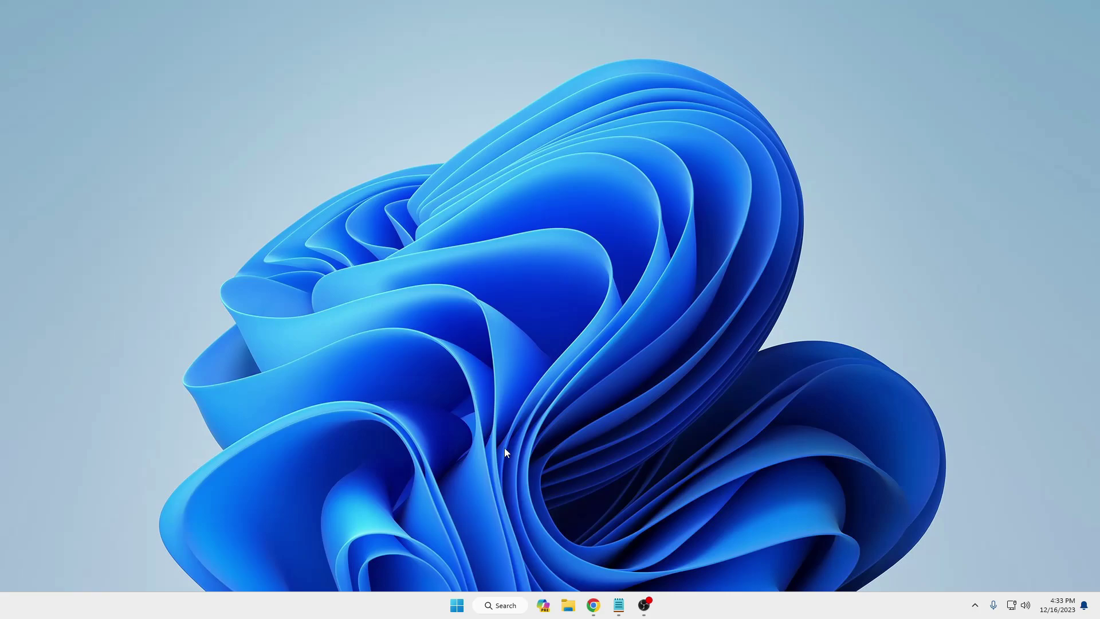
Run Windows Update's Check for updates, confirm it's up to date, and close Settings
{"action": "left_click", "coordinate": [503, 608]}
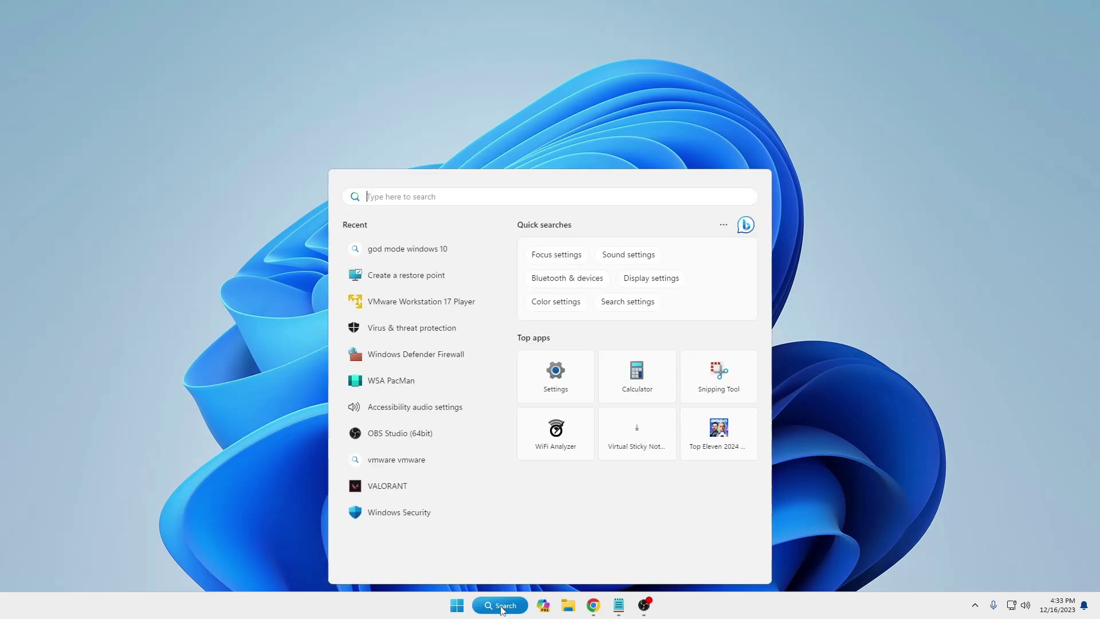
{"action": "type", "text": "update"}
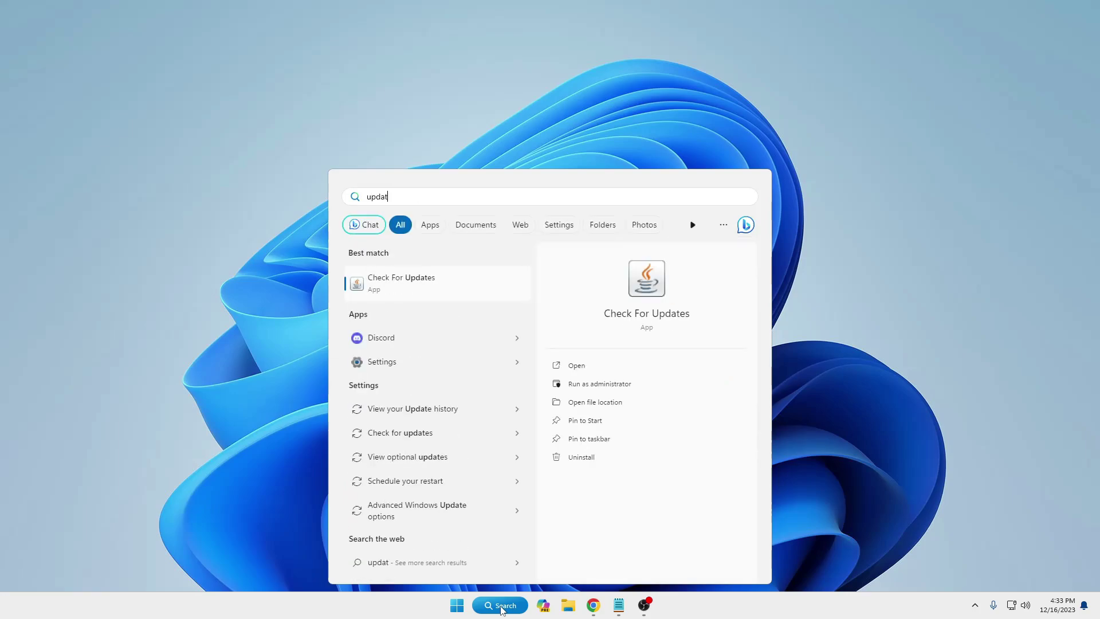
{"action": "left_click", "coordinate": [427, 310]}
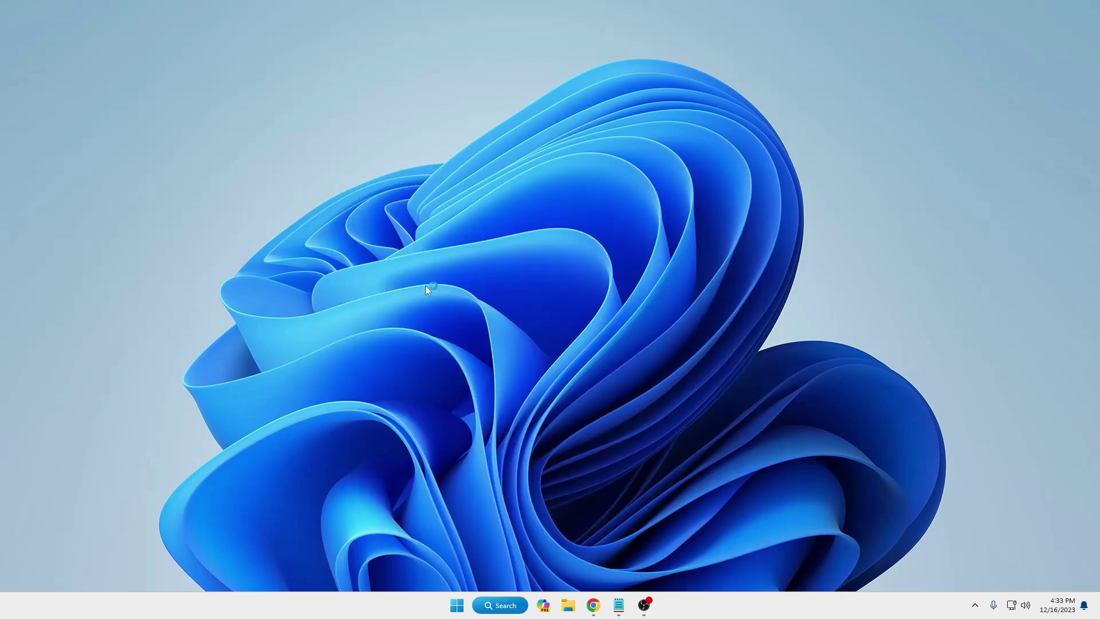
{"action": "left_click", "coordinate": [877, 196]}
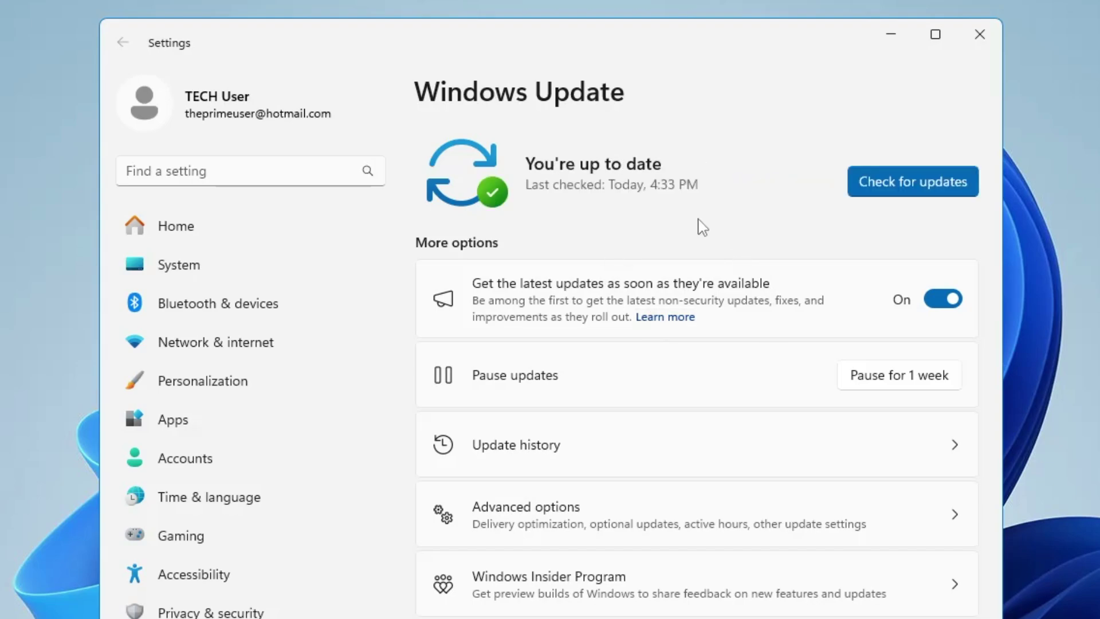
{"action": "left_click", "coordinate": [980, 34]}
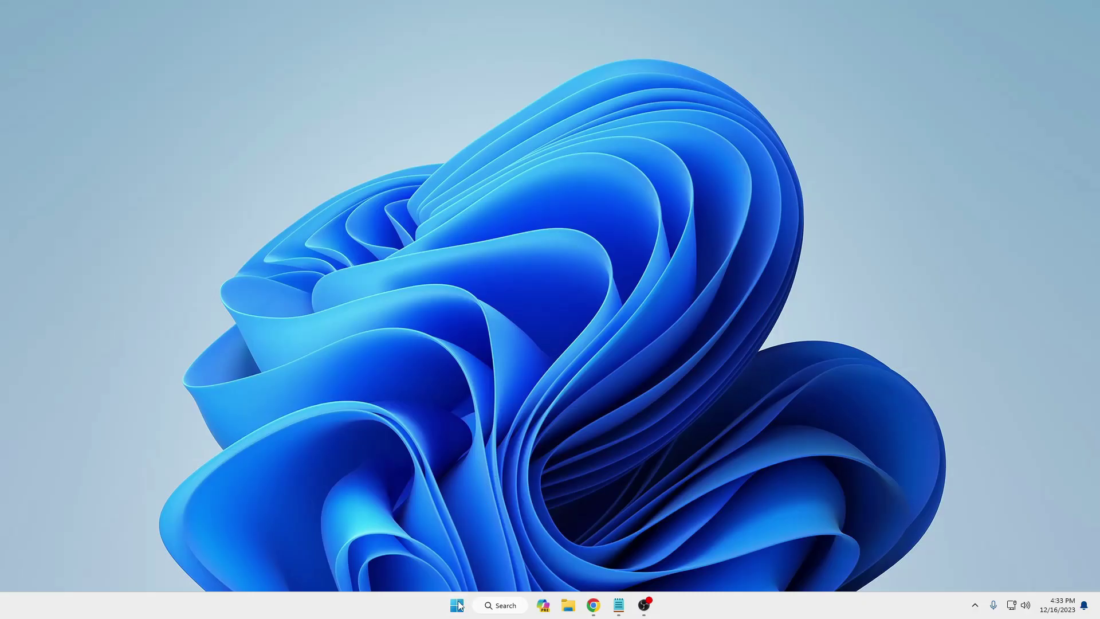
Open Device Manager from the Win+X menu and expand Network adapters
{"action": "right_click", "coordinate": [457, 605]}
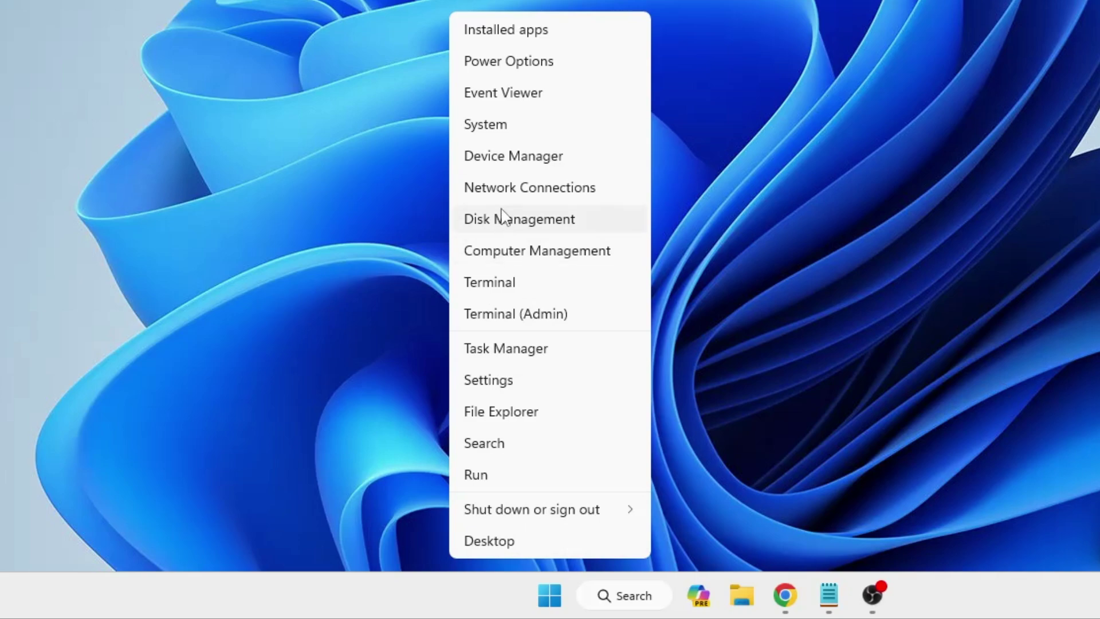
{"action": "left_click", "coordinate": [508, 158]}
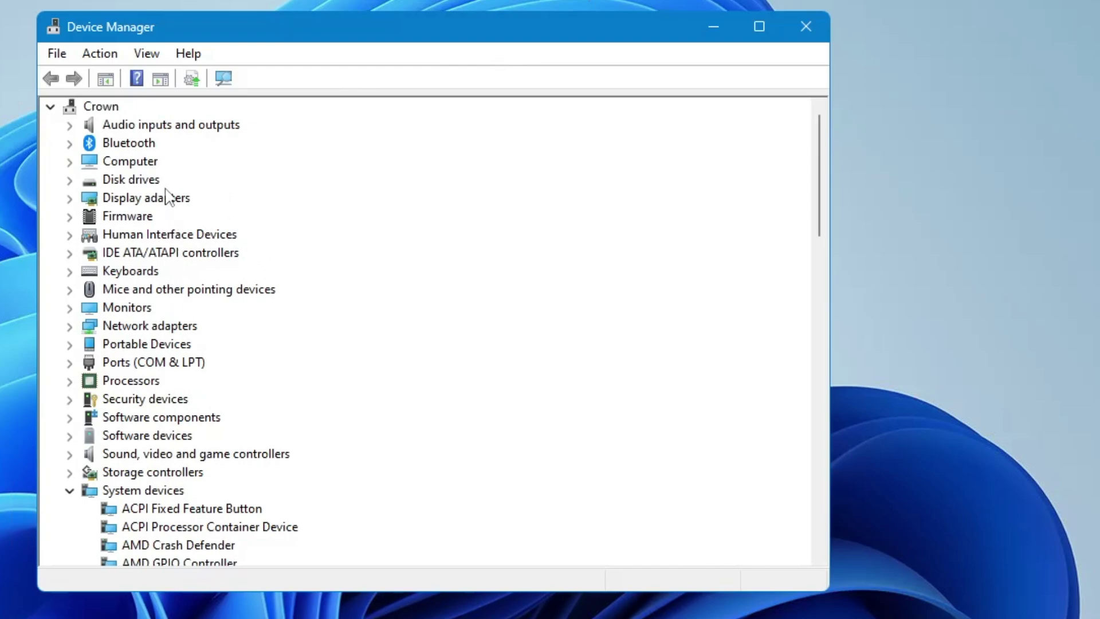
{"action": "double_click", "coordinate": [163, 327]}
{"action": "left_click", "coordinate": [172, 313]}
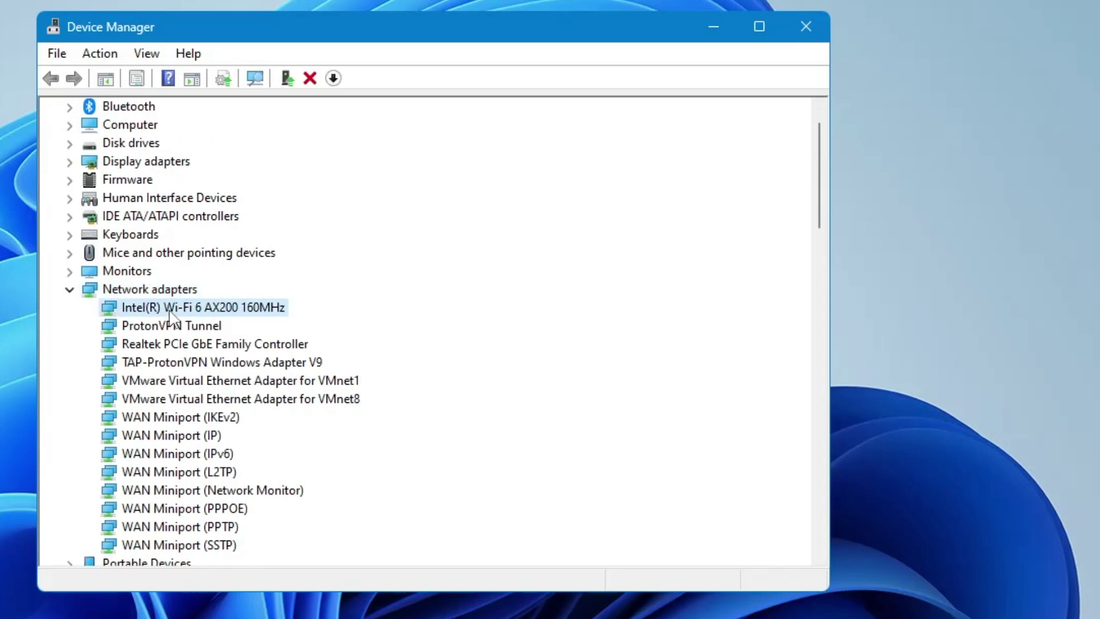
{"action": "left_click", "coordinate": [170, 347]}
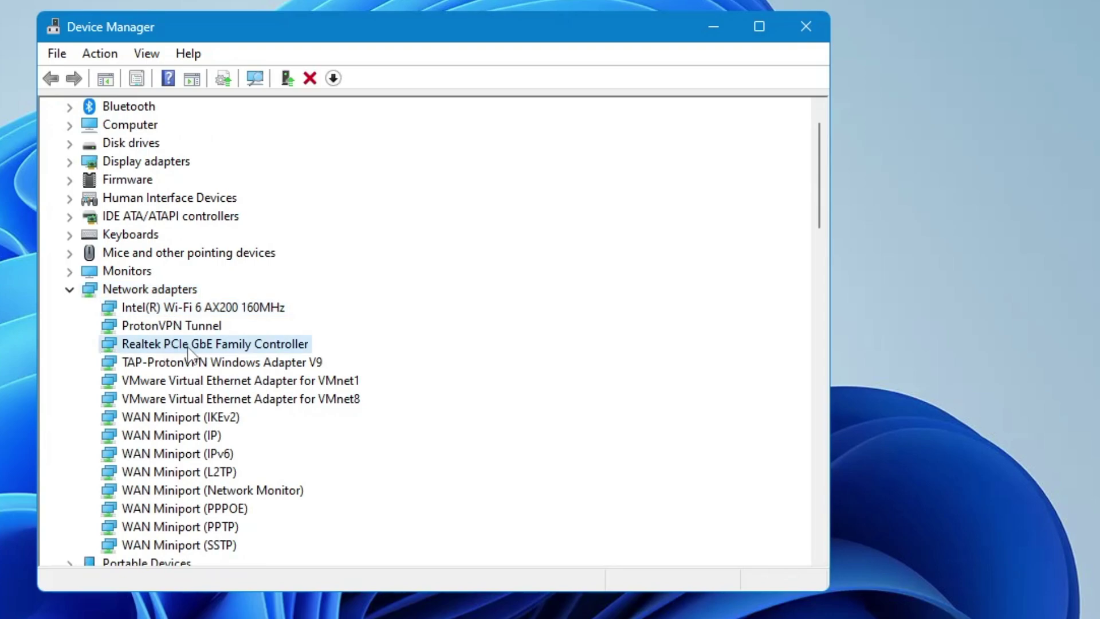
Search automatically for a newer Intel(R) Wi-Fi 6 AX200 driver and close the results
{"action": "right_click", "coordinate": [193, 312]}
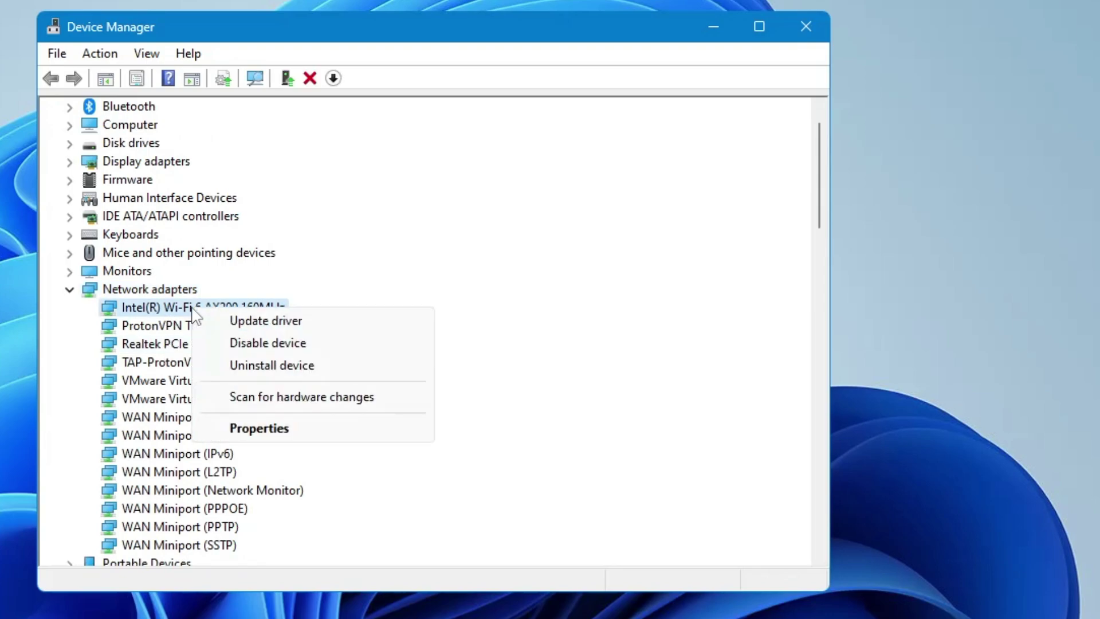
{"action": "left_click", "coordinate": [240, 322]}
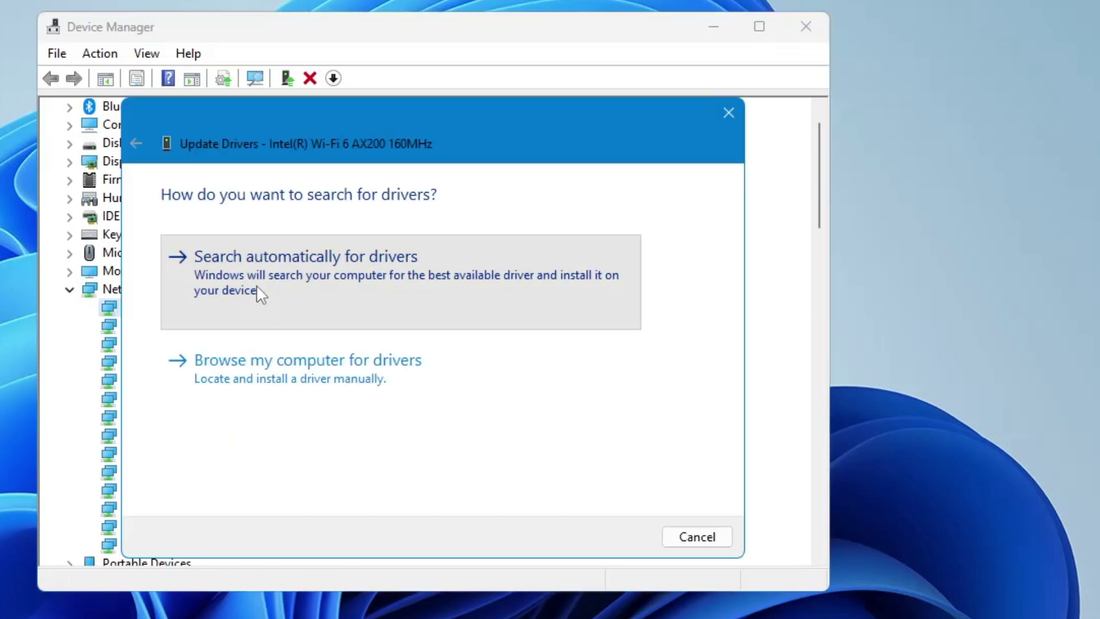
{"action": "left_click", "coordinate": [257, 287]}
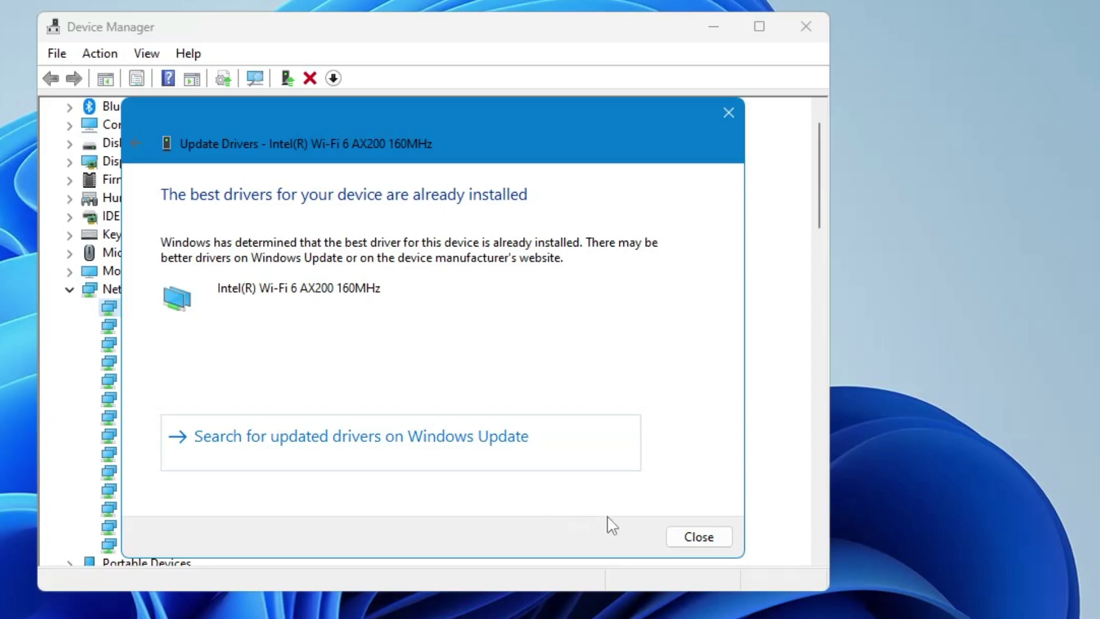
{"action": "left_click", "coordinate": [679, 531]}
{"action": "scroll", "coordinate": [276, 331], "scroll_direction": "up", "scroll_amount": 1}
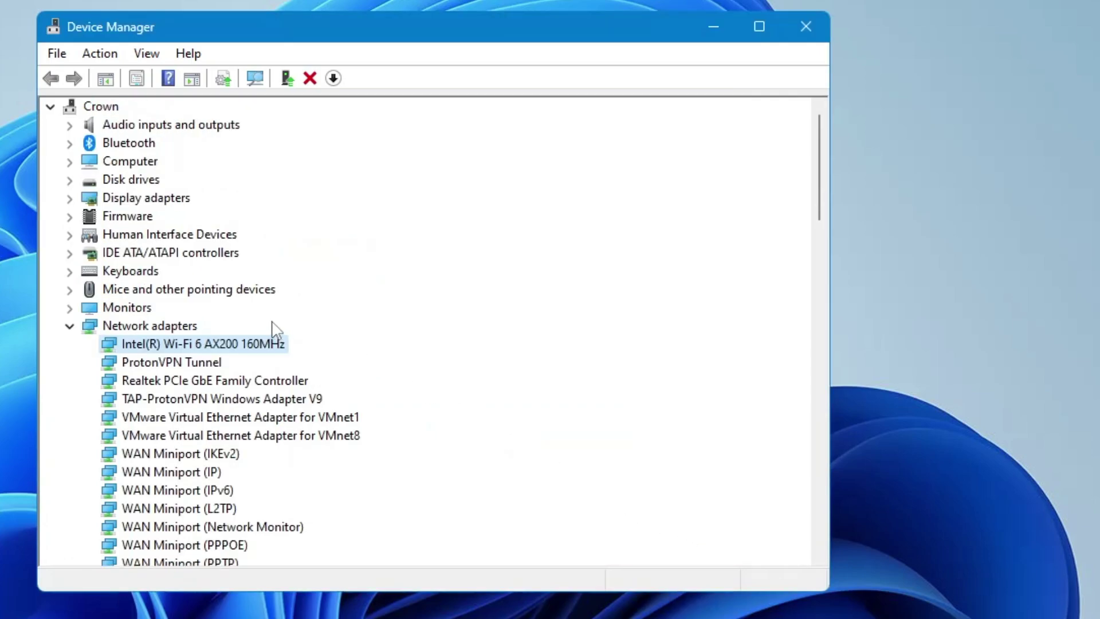
{"action": "left_click", "coordinate": [146, 149]}
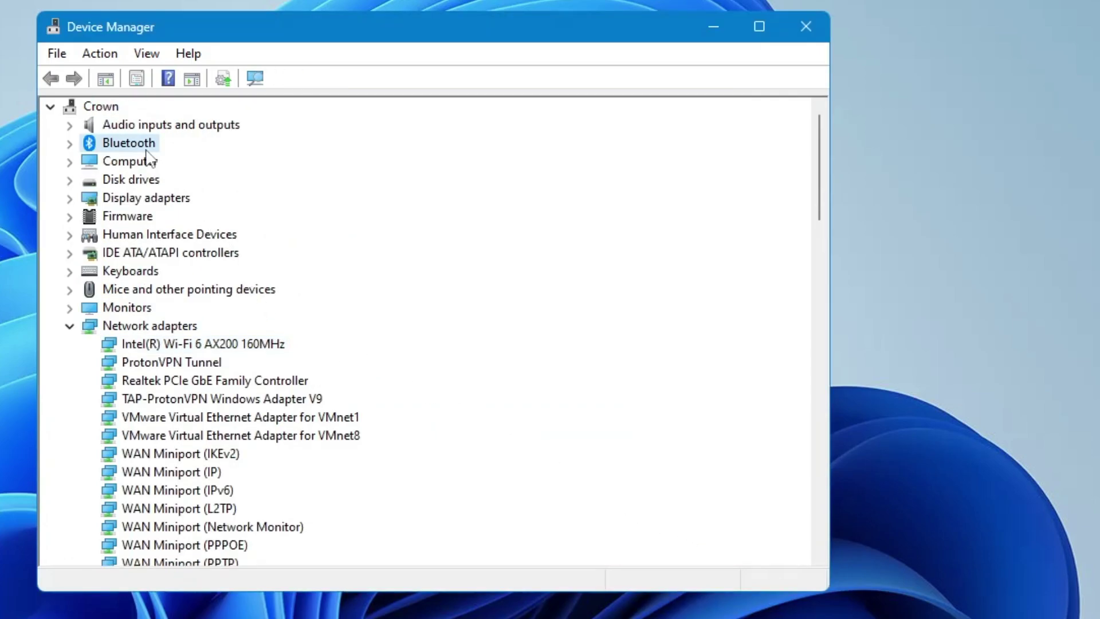